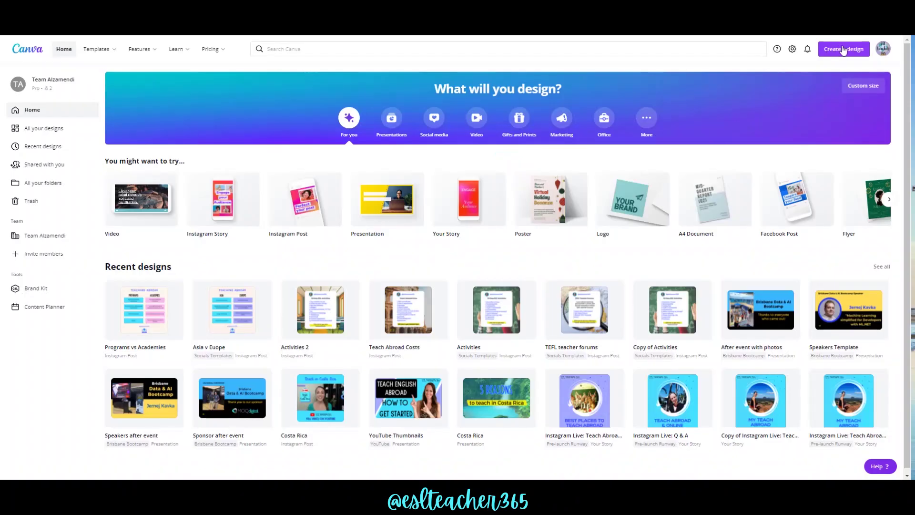
Create a new blank Presentation design, after briefly checking the Custom size option.
{"action": "left_click", "coordinate": [839, 52]}
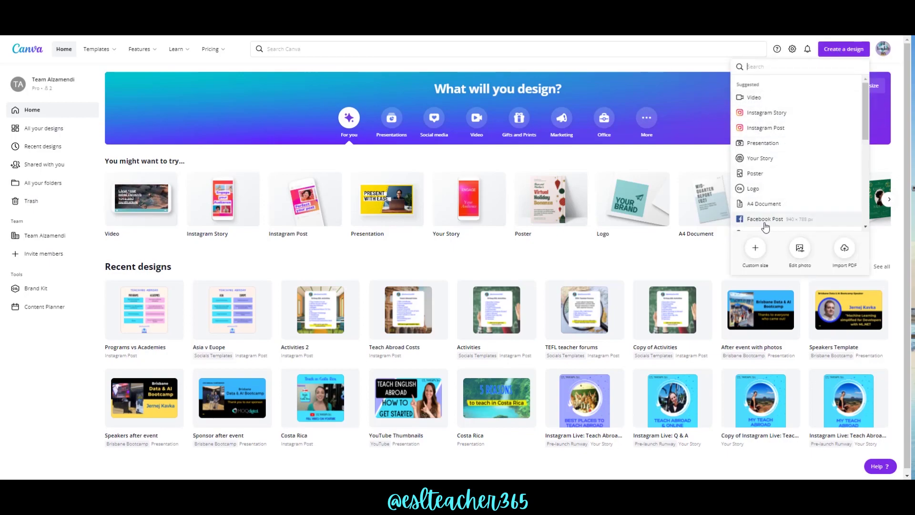
{"action": "left_click", "coordinate": [756, 248]}
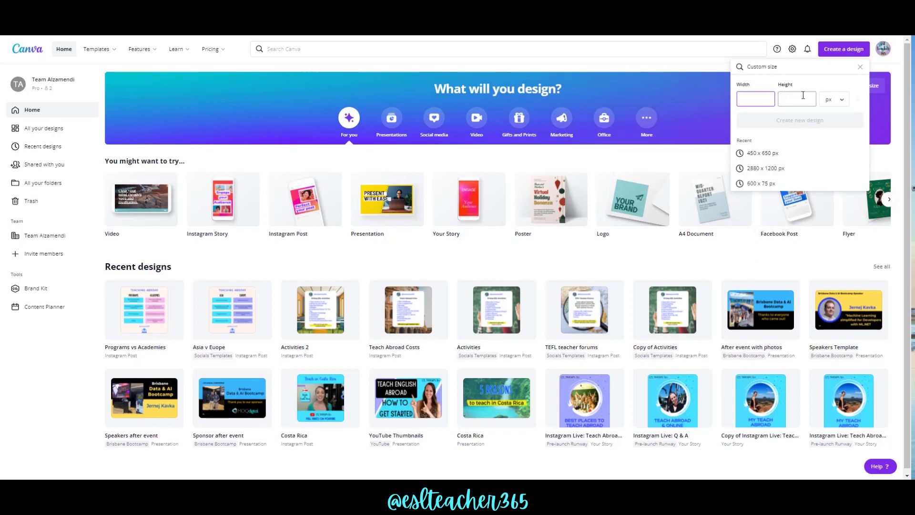
{"action": "left_click", "coordinate": [861, 66]}
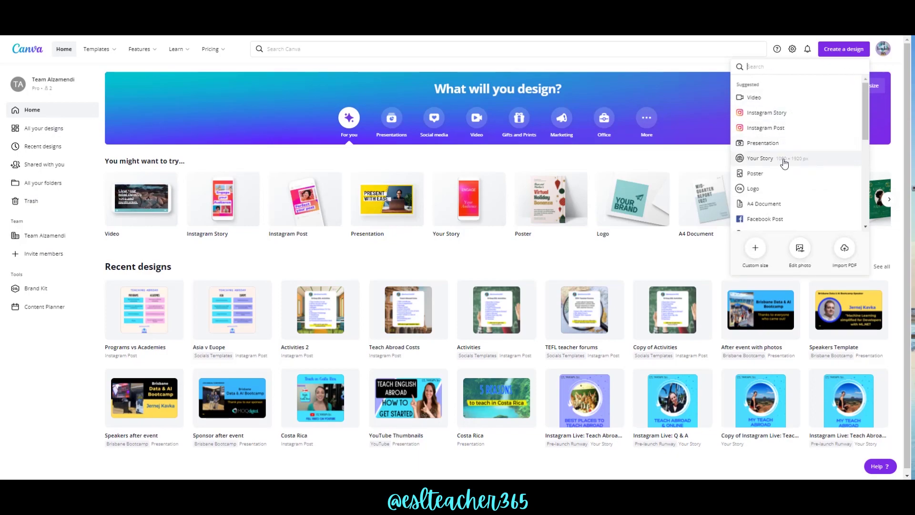
{"action": "left_click", "coordinate": [763, 143]}
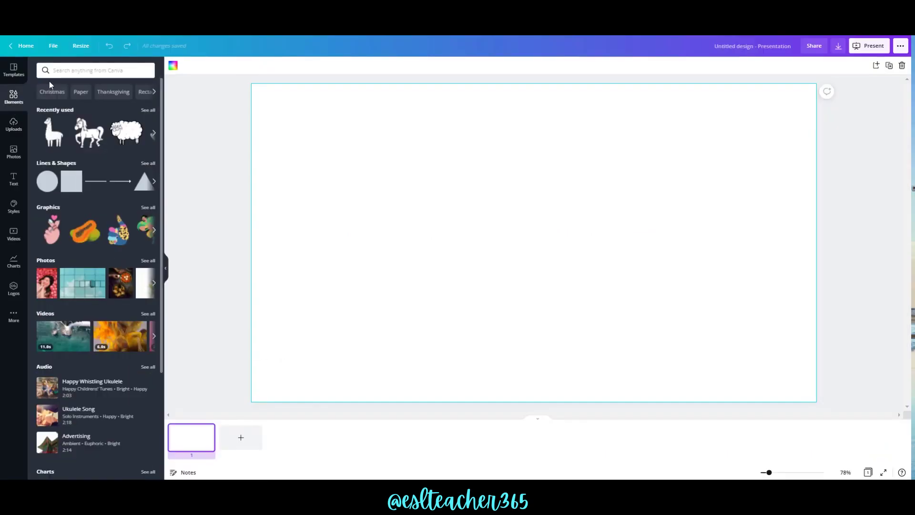
Search the Elements library for 'farm' and show only graphics.
{"action": "left_click", "coordinate": [71, 71]}
{"action": "type", "text": "farm"}
{"action": "key", "text": "Return"}
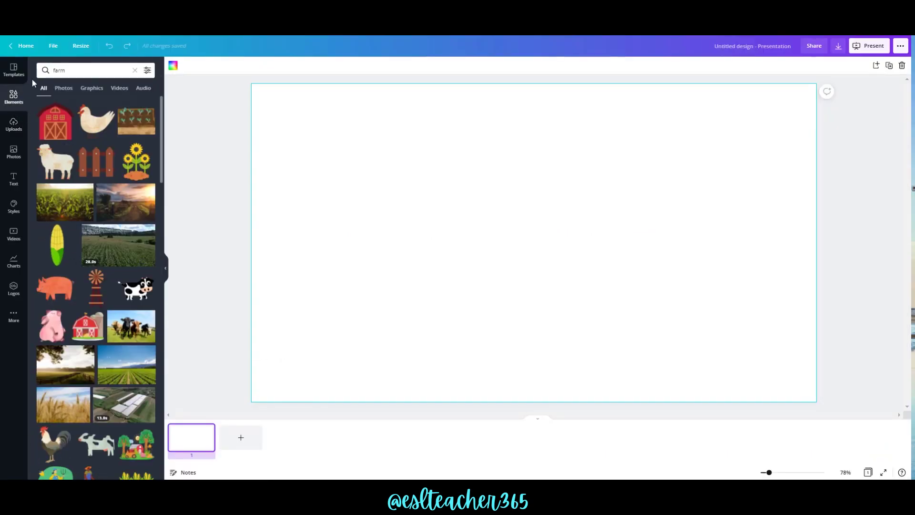
{"action": "left_click", "coordinate": [90, 94]}
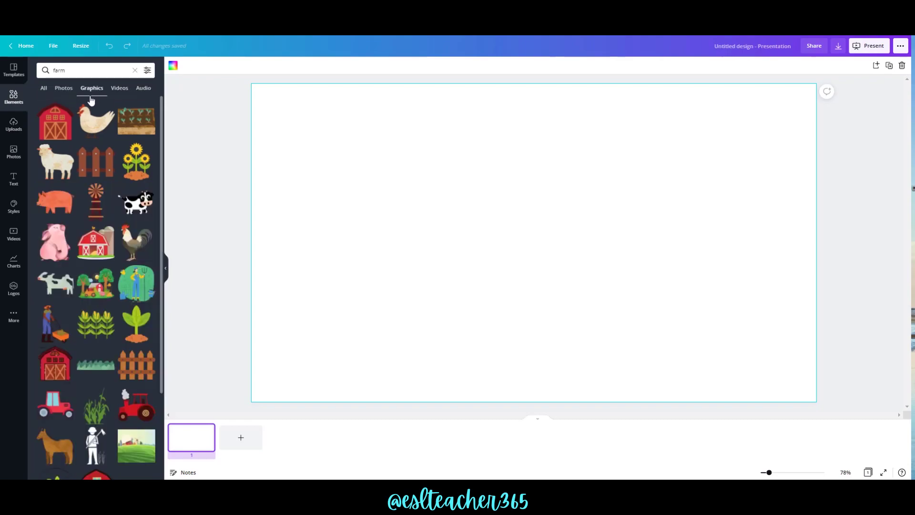
Filter the farm graphics to White, then place the barn-and-tree graphic on the page.
{"action": "left_click", "coordinate": [148, 71]}
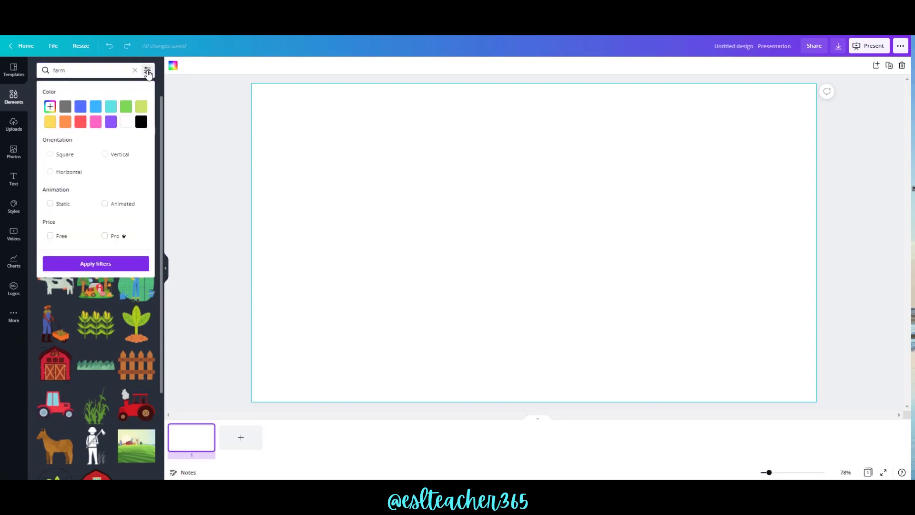
{"action": "left_click", "coordinate": [127, 122]}
{"action": "left_click", "coordinate": [117, 263]}
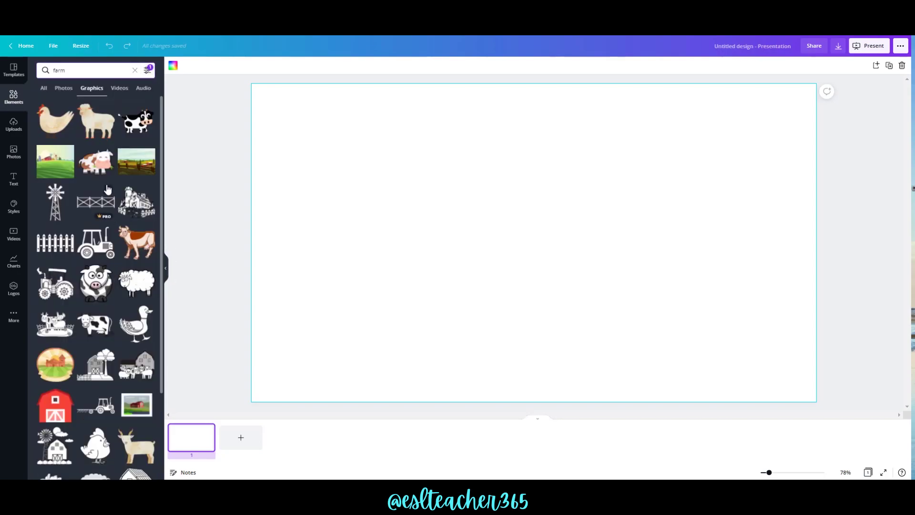
{"action": "scroll", "coordinate": [133, 309], "scroll_direction": "down", "scroll_amount": 2}
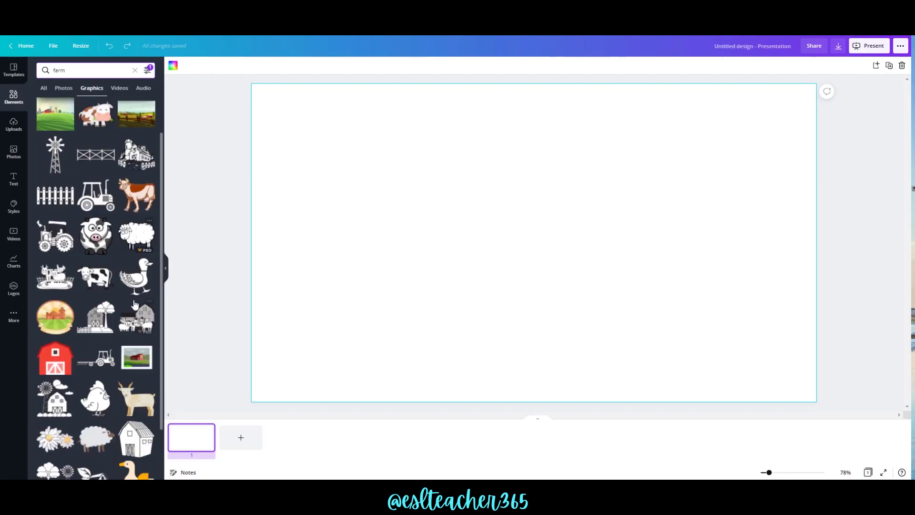
{"action": "left_click_drag", "start_coordinate": [106, 277], "coordinate": [531, 199]}
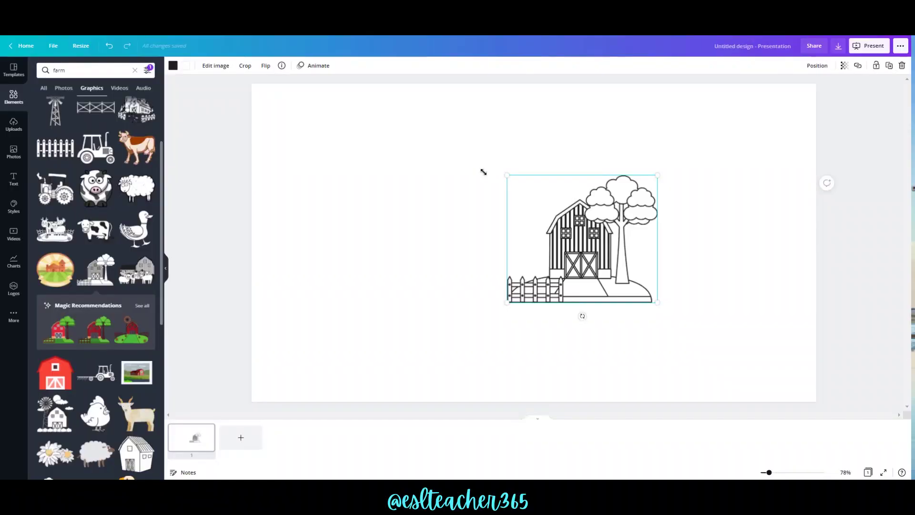
Enlarge the barn scene, move it to the upper right, and add a picket fence at lower left.
{"action": "left_click_drag", "start_coordinate": [483, 171], "coordinate": [448, 143]}
{"action": "left_click_drag", "start_coordinate": [555, 223], "coordinate": [693, 202]}
{"action": "left_click_drag", "start_coordinate": [91, 143], "coordinate": [369, 340]}
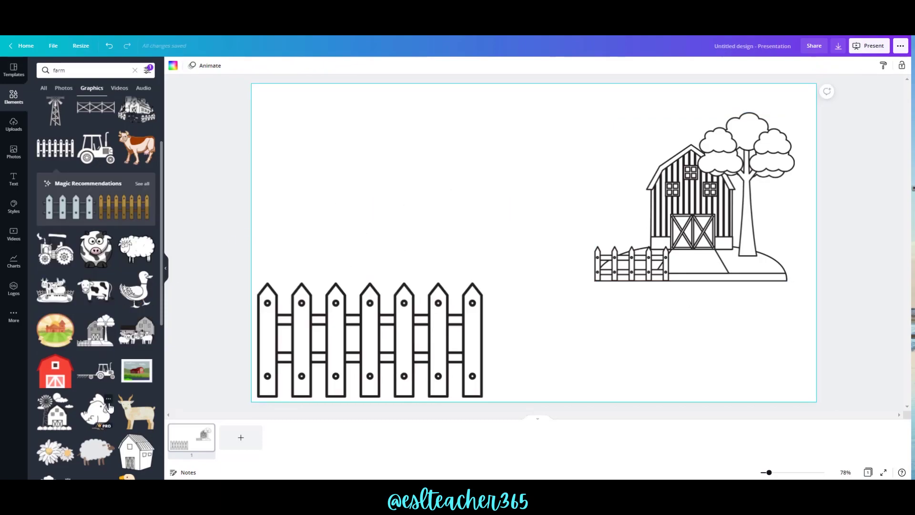
Add a chicken beside the fence, send it behind the fence, and bring in a horse.
{"action": "scroll", "coordinate": [108, 397], "scroll_direction": "down", "scroll_amount": 2}
{"action": "left_click_drag", "start_coordinate": [100, 318], "coordinate": [502, 341]}
{"action": "right_click", "coordinate": [501, 350]}
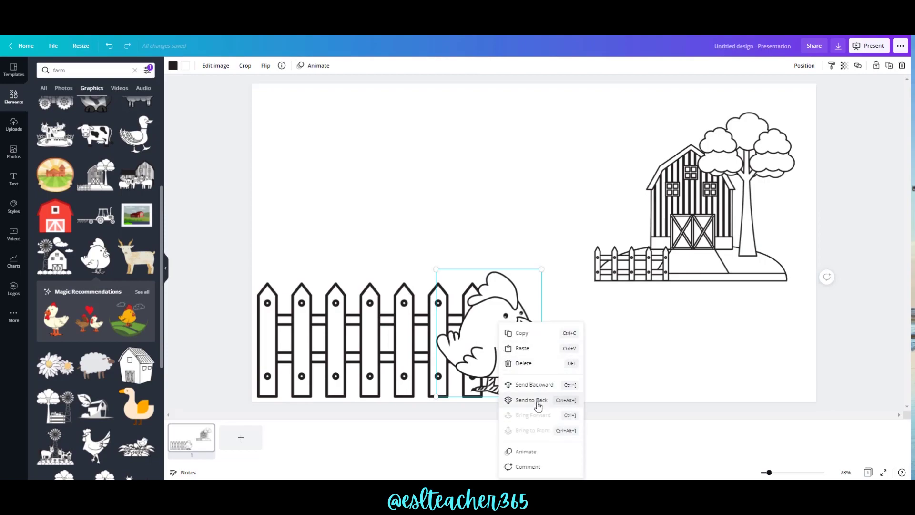
{"action": "left_click", "coordinate": [537, 385]}
{"action": "left_click", "coordinate": [553, 387]}
{"action": "scroll", "coordinate": [95, 286], "scroll_direction": "down", "scroll_amount": 5}
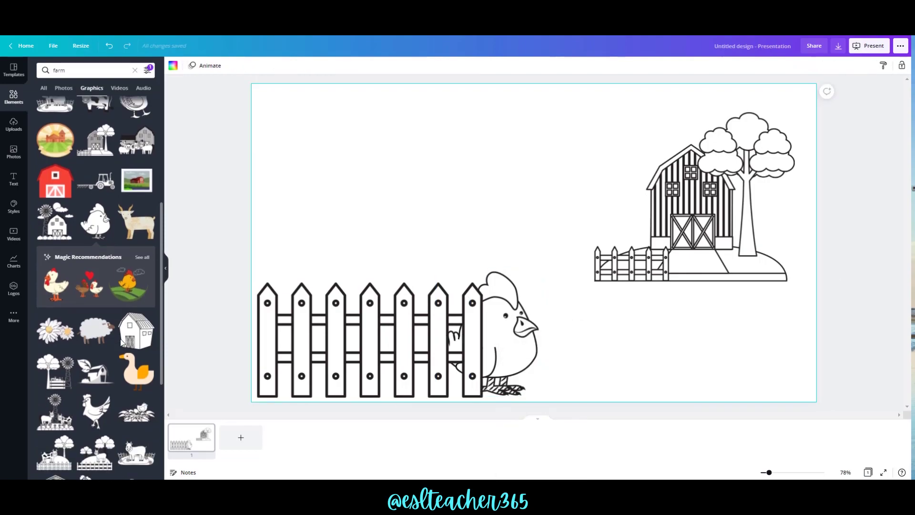
{"action": "left_click_drag", "start_coordinate": [95, 293], "coordinate": [442, 152]}
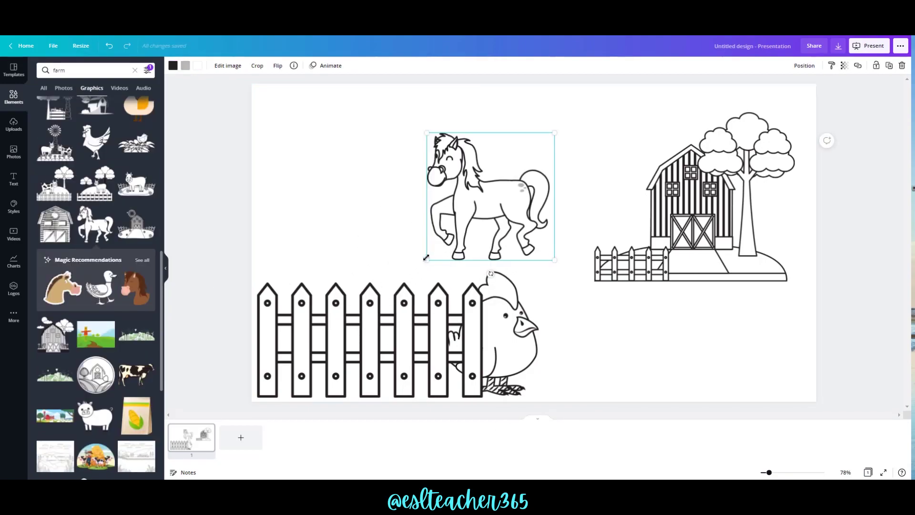
Enlarge the horse, flip it horizontally, move it to the left edge and send it behind the fence.
{"action": "left_click_drag", "start_coordinate": [426, 258], "coordinate": [344, 343]}
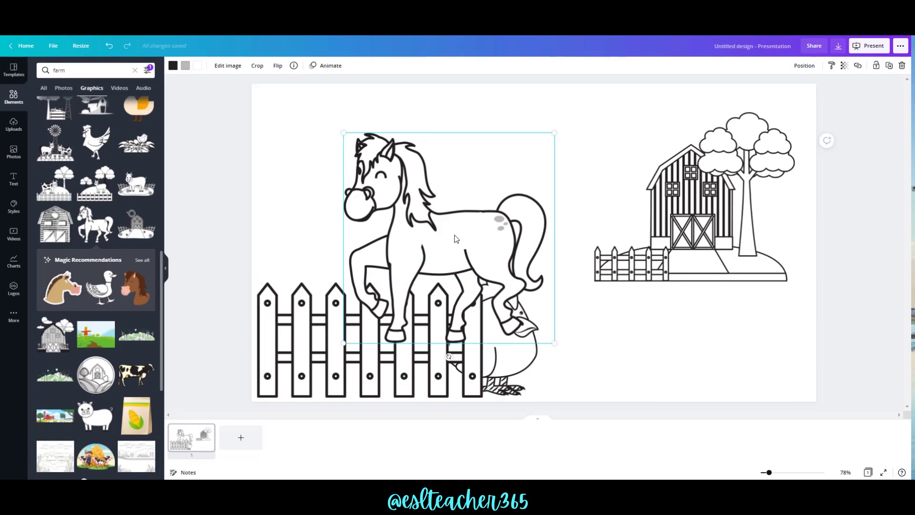
{"action": "left_click_drag", "start_coordinate": [456, 239], "coordinate": [396, 204]}
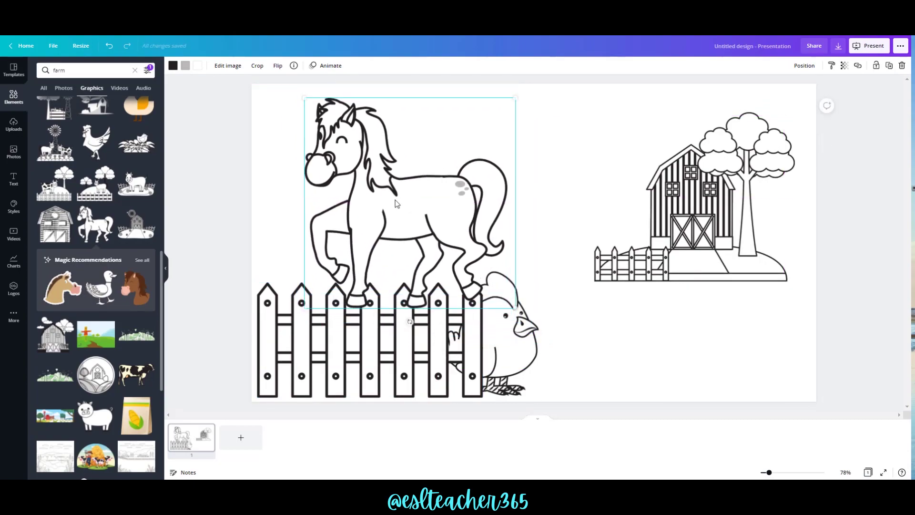
{"action": "left_click", "coordinate": [278, 68]}
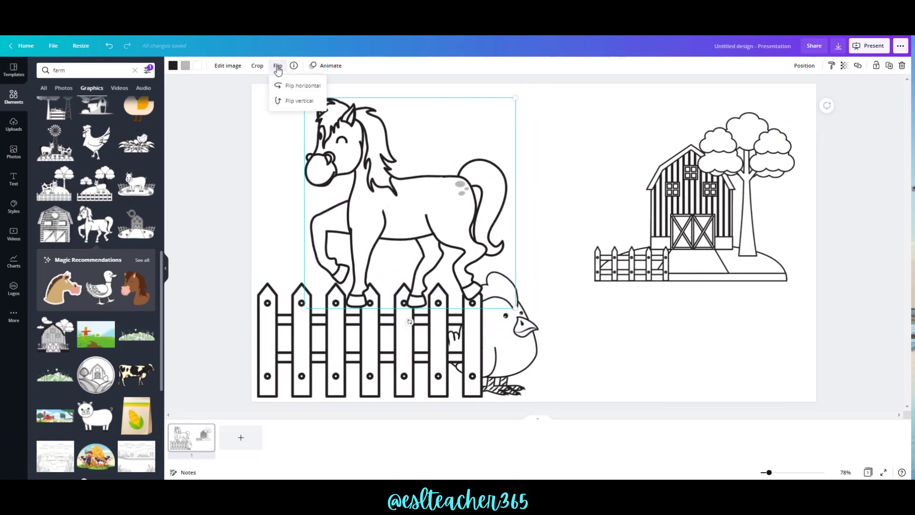
{"action": "left_click", "coordinate": [286, 86]}
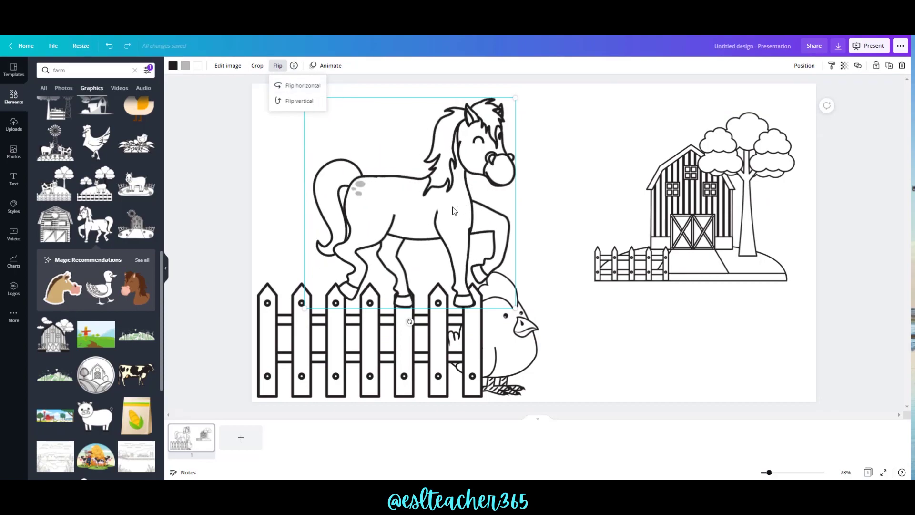
{"action": "left_click_drag", "start_coordinate": [455, 210], "coordinate": [395, 264]}
{"action": "right_click", "coordinate": [397, 276]}
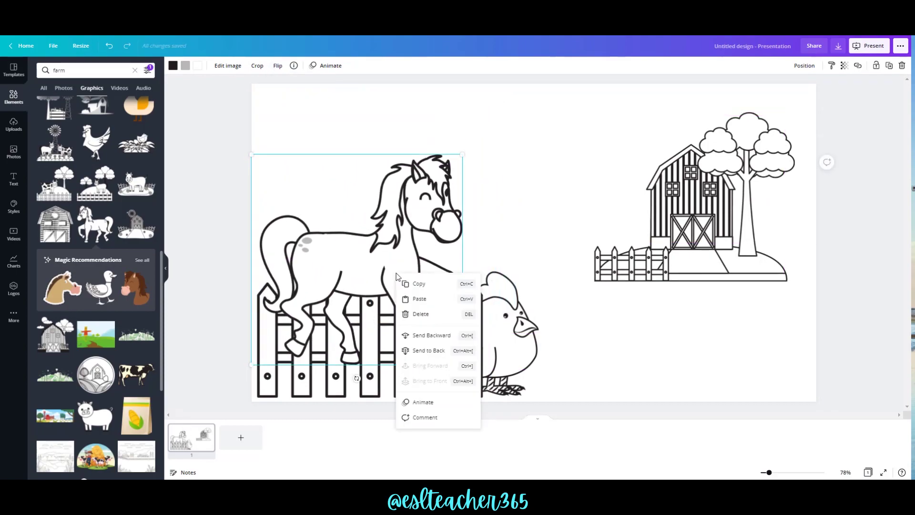
{"action": "left_click", "coordinate": [420, 336]}
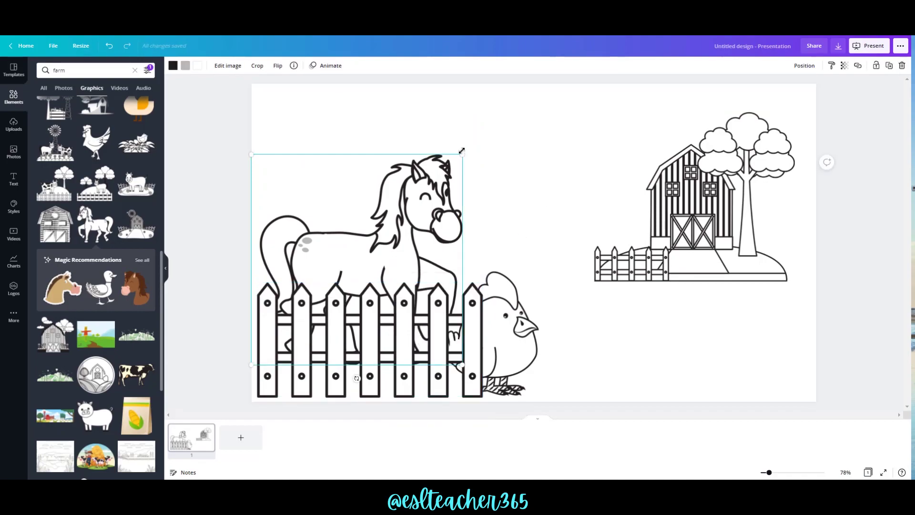
Shrink the horse and chicken, and add a sheep at the page's lower right.
{"action": "left_click_drag", "start_coordinate": [462, 151], "coordinate": [445, 189]}
{"action": "left_click", "coordinate": [534, 284]}
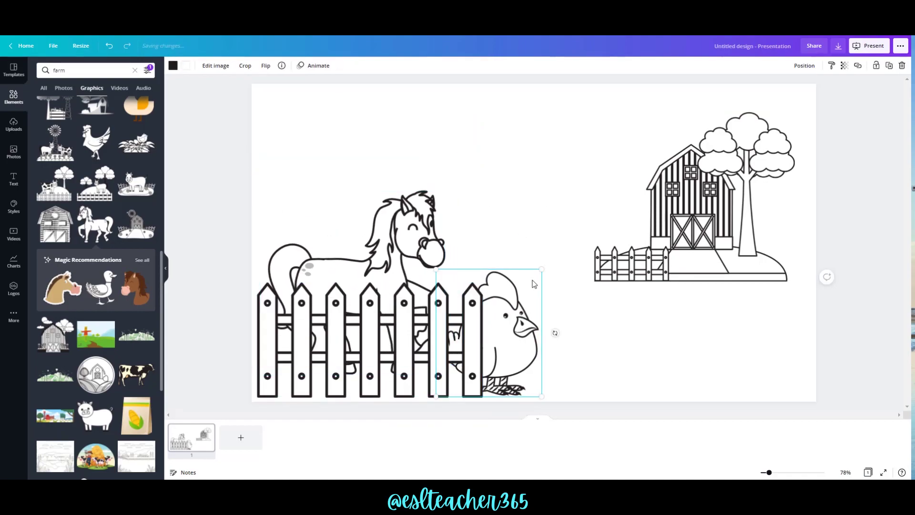
{"action": "left_click_drag", "start_coordinate": [544, 267], "coordinate": [528, 294]}
{"action": "scroll", "coordinate": [95, 238], "scroll_direction": "up", "scroll_amount": 10}
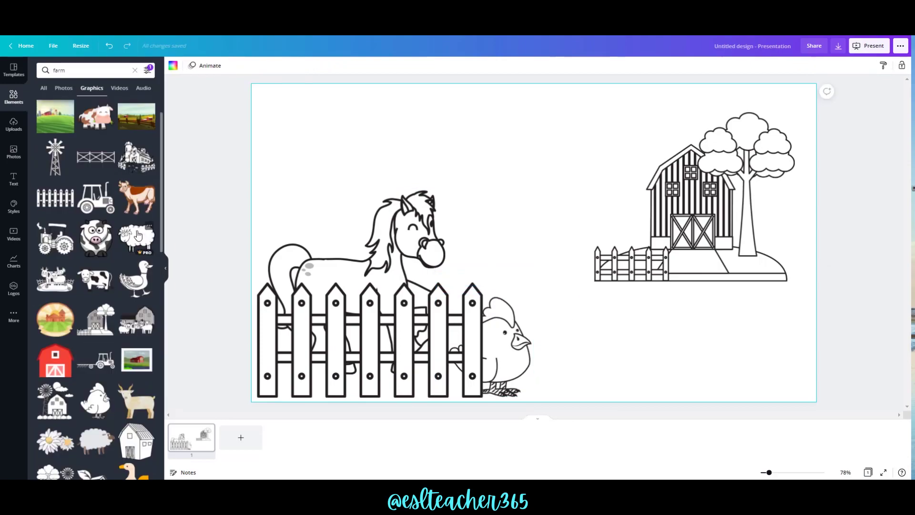
{"action": "left_click_drag", "start_coordinate": [136, 239], "coordinate": [656, 282]}
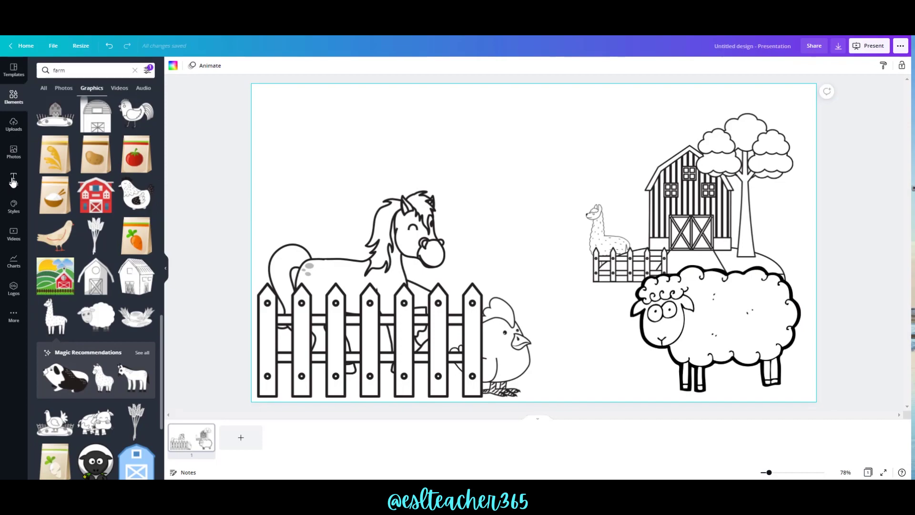
{"action": "left_click", "coordinate": [13, 179]}
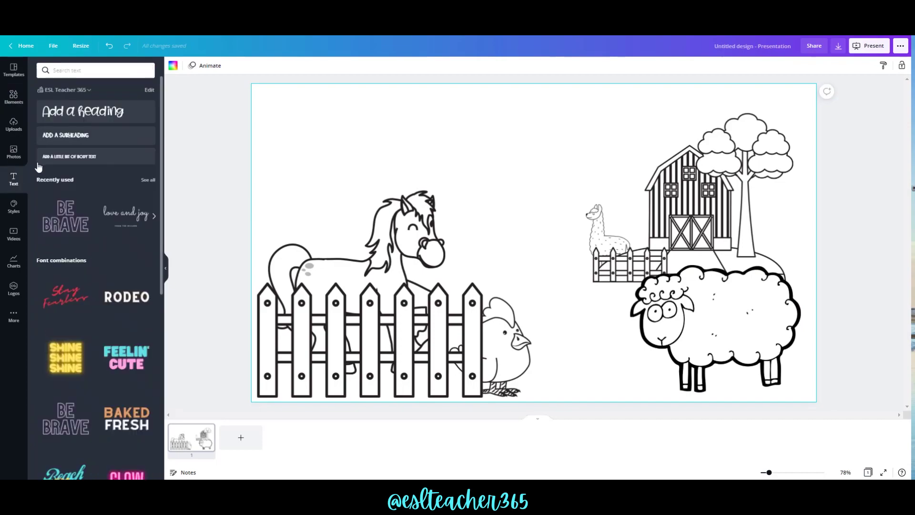
Add the BE BRAVE text combination and replace its text with 'THE FARM'.
{"action": "left_click", "coordinate": [98, 119]}
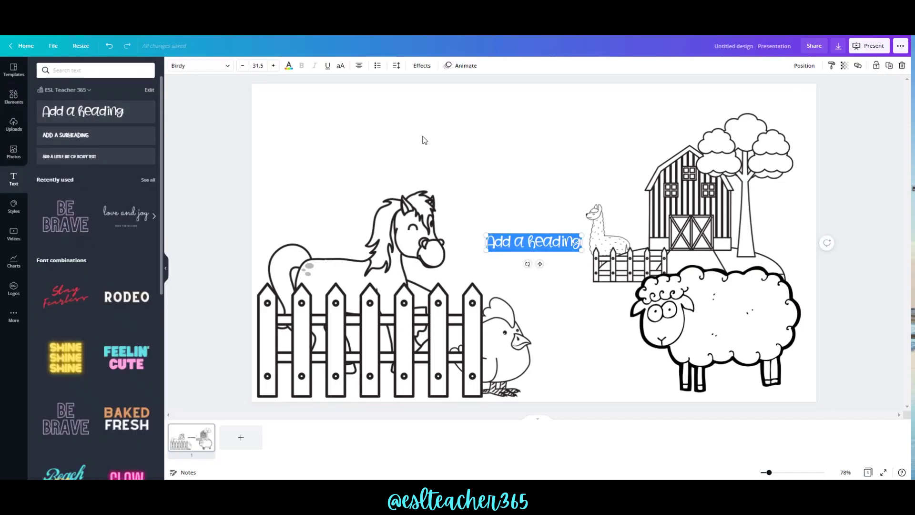
{"action": "key", "text": "Delete"}
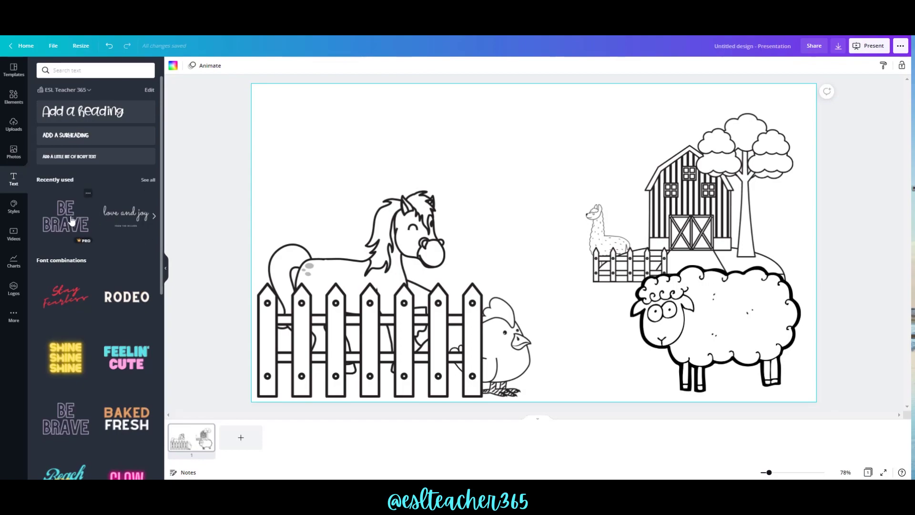
{"action": "left_click", "coordinate": [71, 220]}
{"action": "double_click", "coordinate": [580, 268]}
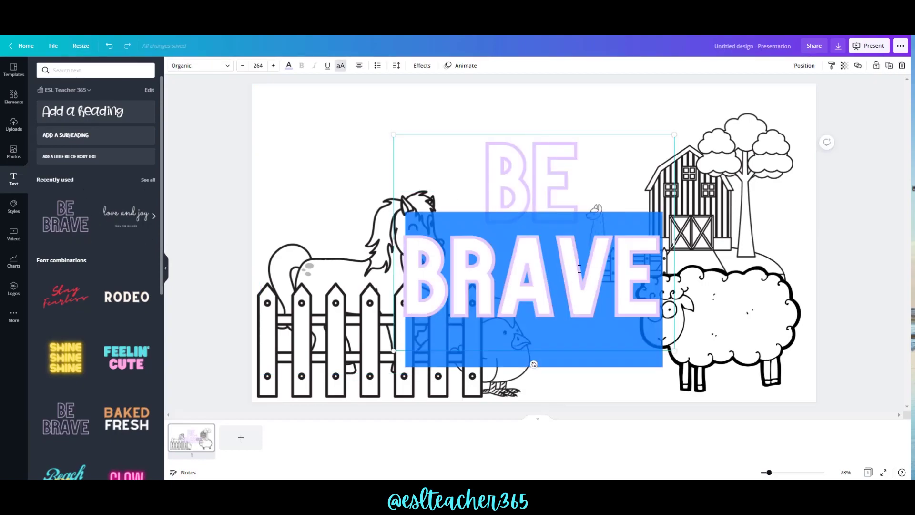
{"action": "key", "text": "BackSpace"}
{"action": "key", "text": "BackSpace"}
{"action": "key", "text": "BackSpace"}
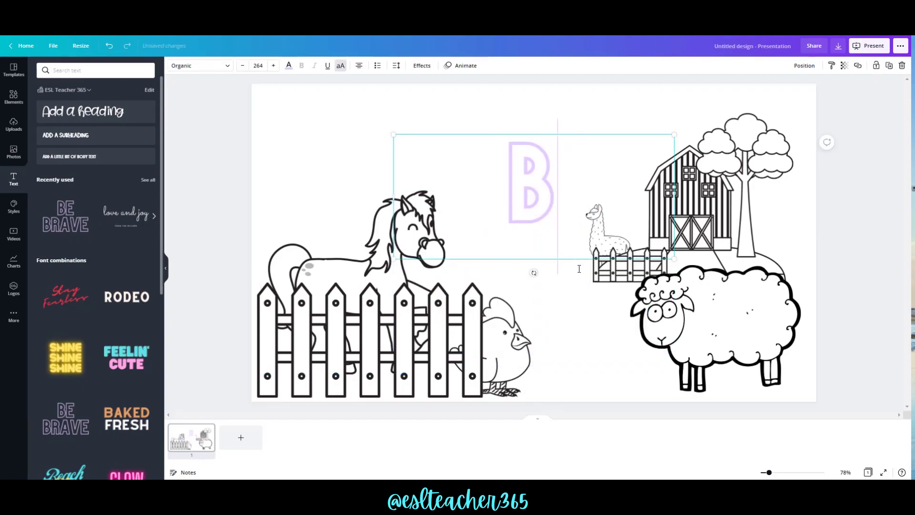
{"action": "type", "text": "THE FARM"}
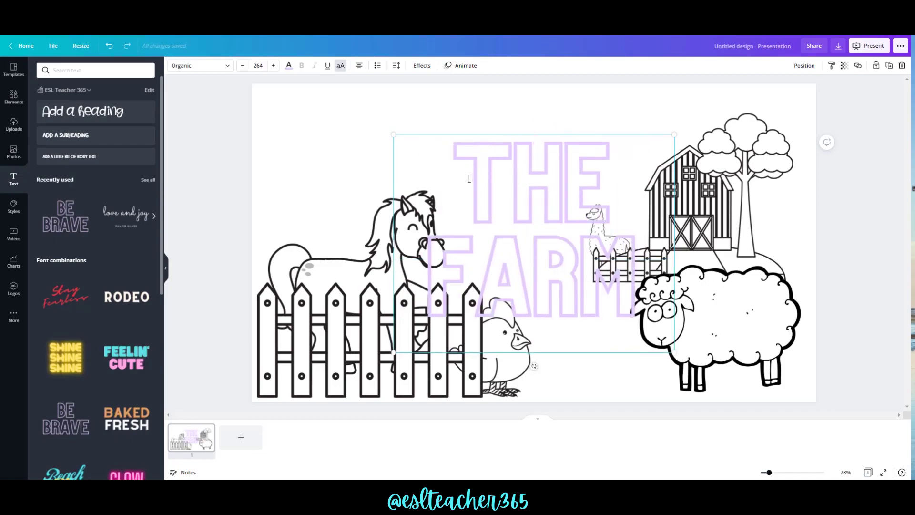
Give the THE FARM title a black outline and resize it to fit on one line.
{"action": "key", "text": "ctrl+a"}
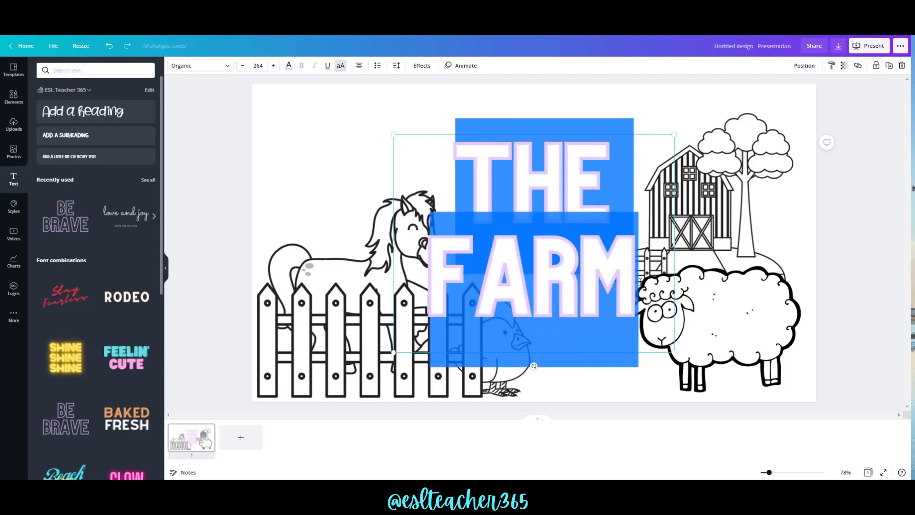
{"action": "left_click", "coordinate": [288, 66]}
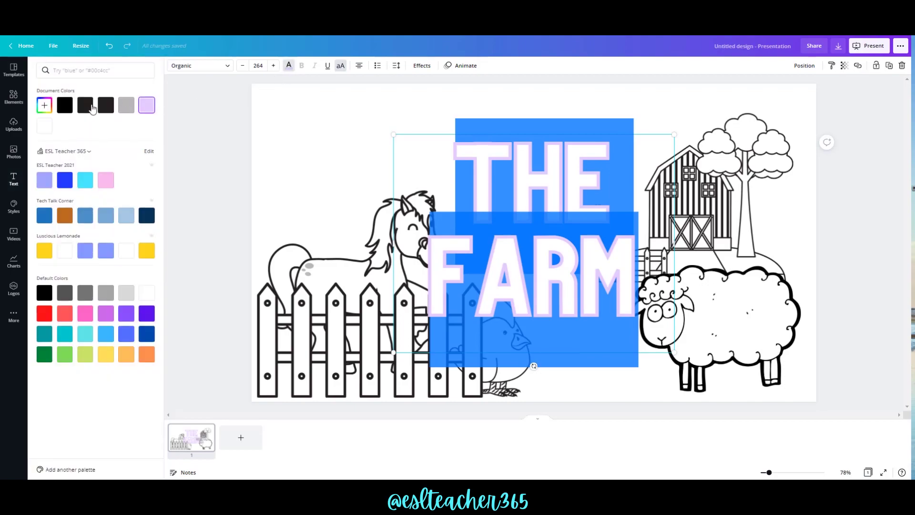
{"action": "left_click", "coordinate": [65, 106]}
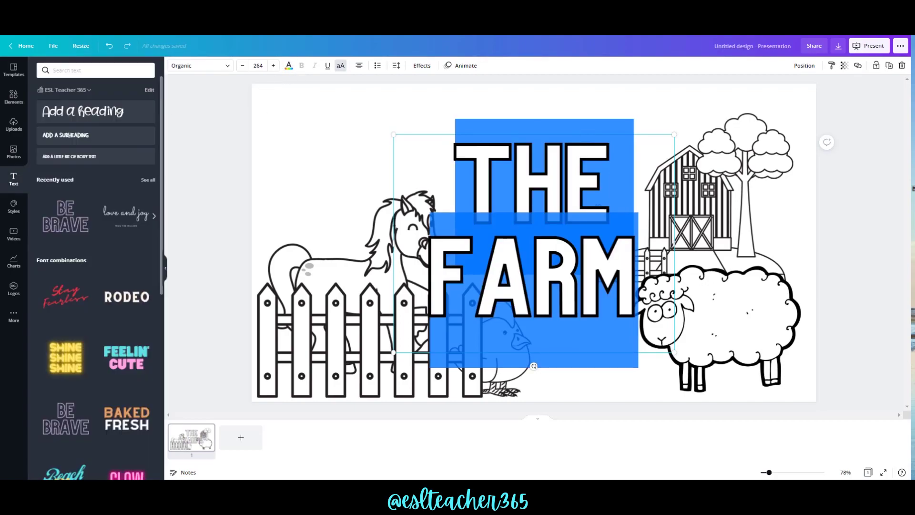
{"action": "left_click_drag", "start_coordinate": [390, 238], "coordinate": [265, 236]}
{"action": "left_click_drag", "start_coordinate": [667, 257], "coordinate": [549, 209]}
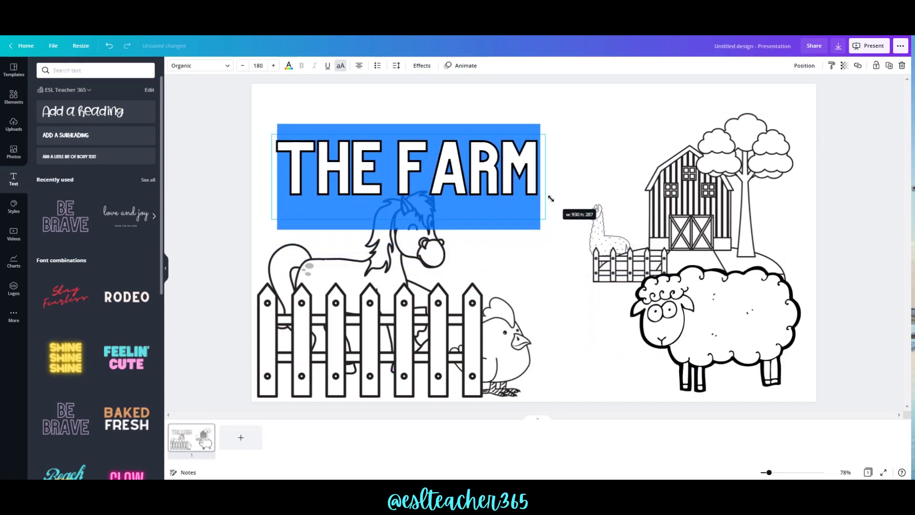
{"action": "left_click", "coordinate": [559, 107]}
Move the title to the top left and shift the fence, chicken and horse into place below.
{"action": "left_click_drag", "start_coordinate": [467, 167], "coordinate": [472, 133]}
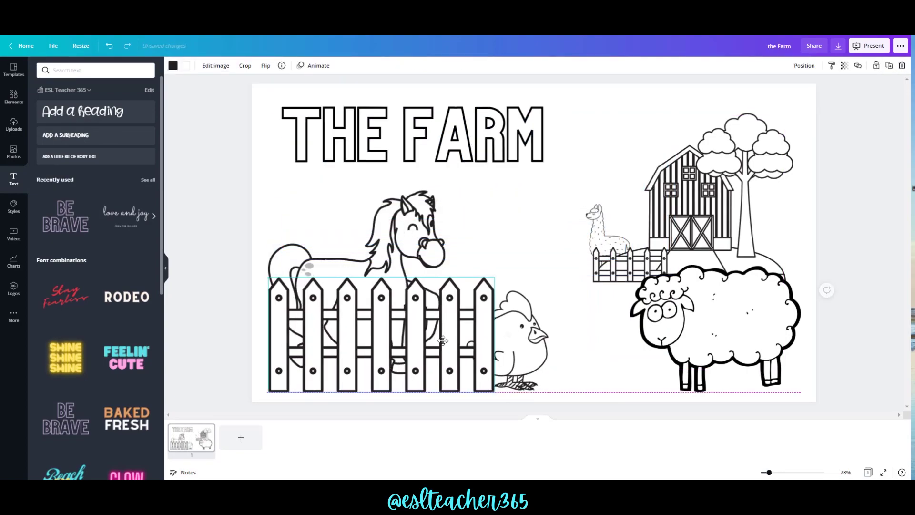
{"action": "left_click_drag", "start_coordinate": [453, 334], "coordinate": [469, 327]}
{"action": "left_click_drag", "start_coordinate": [410, 228], "coordinate": [435, 231]}
Duplicate the farm page as page 2 and flip its chicken horizontally.
{"action": "left_click", "coordinate": [200, 442]}
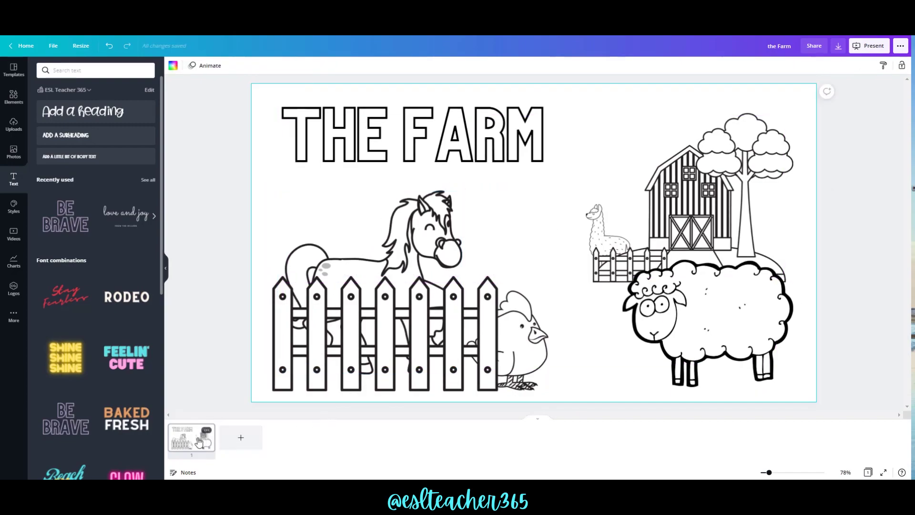
{"action": "left_click", "coordinate": [207, 431]}
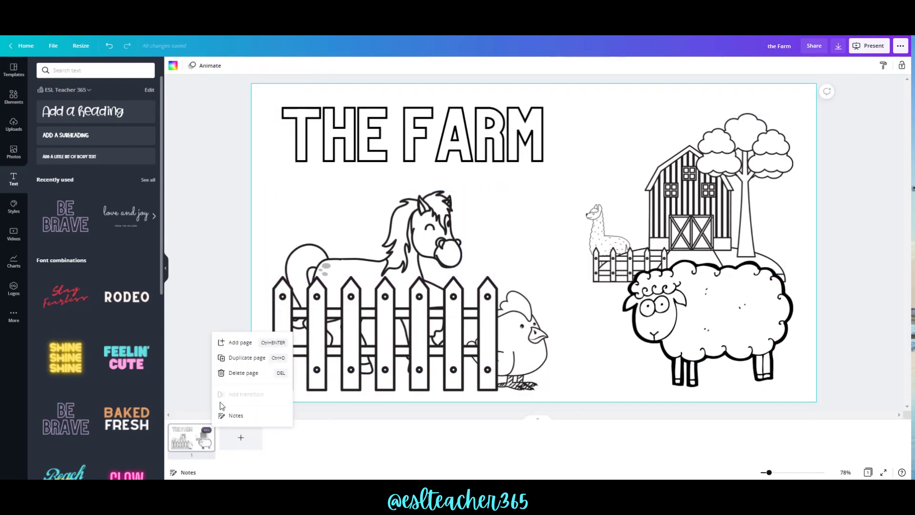
{"action": "left_click", "coordinate": [245, 358]}
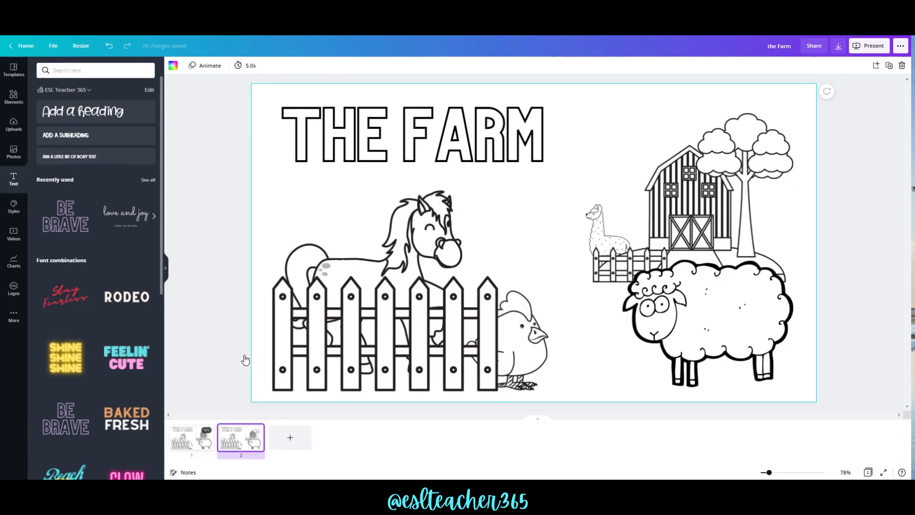
{"action": "left_click", "coordinate": [533, 337]}
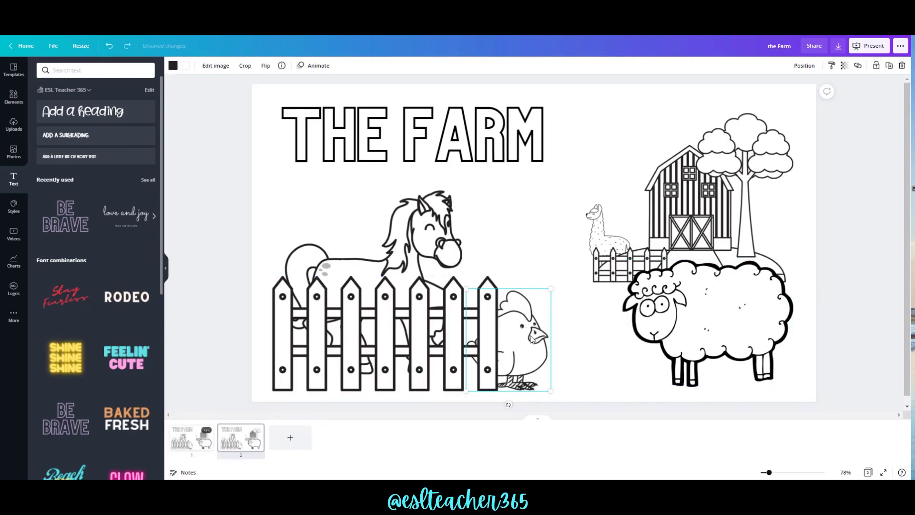
{"action": "left_click", "coordinate": [266, 67]}
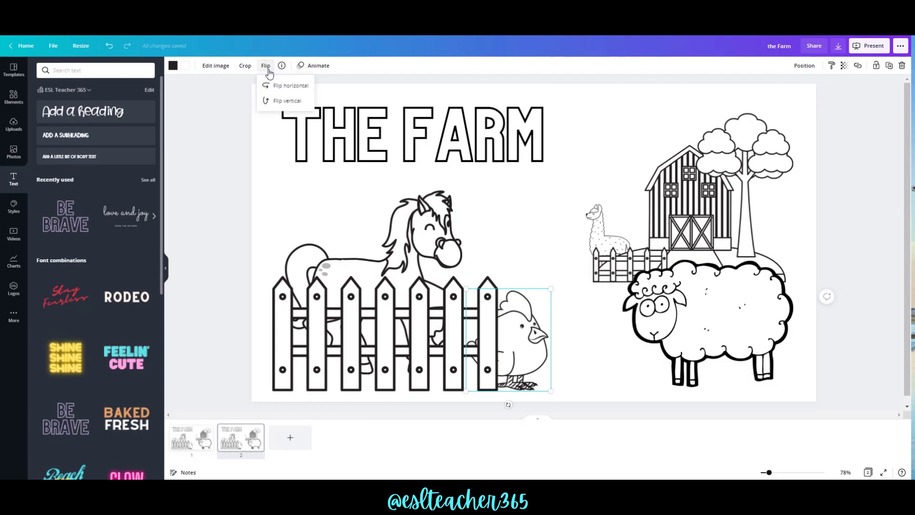
{"action": "left_click", "coordinate": [269, 87]}
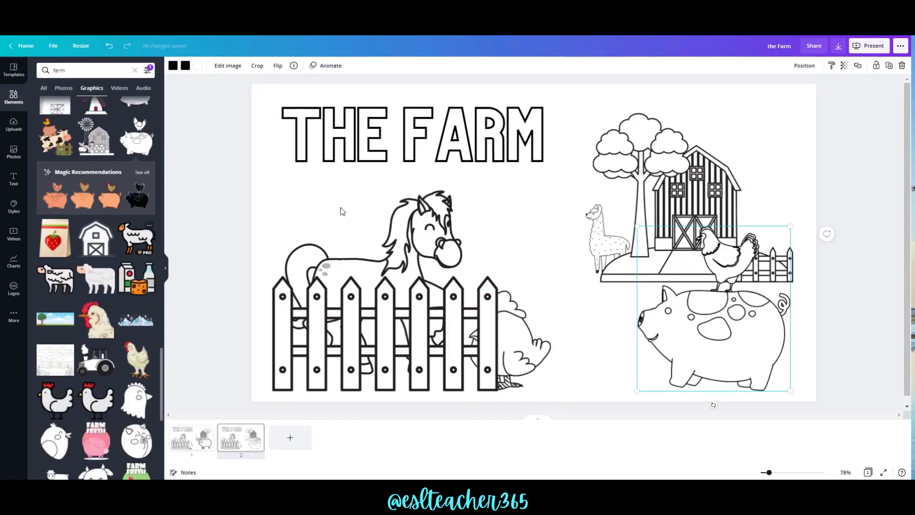
Copy and paste the llama, place the second llama beside the first, and compare with page 1.
{"action": "left_click", "coordinate": [591, 237]}
{"action": "right_click", "coordinate": [591, 237]}
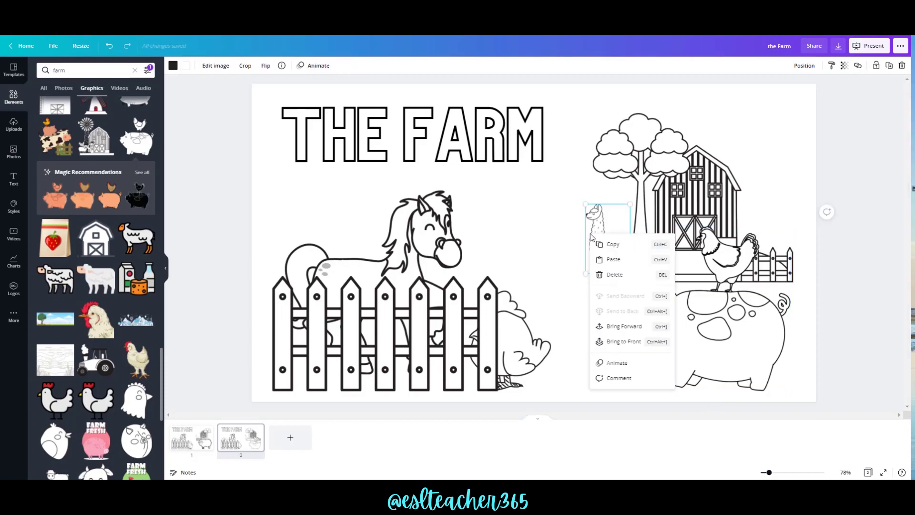
{"action": "left_click", "coordinate": [612, 244]}
{"action": "left_click", "coordinate": [546, 245]}
{"action": "key", "text": "ctrl+v"}
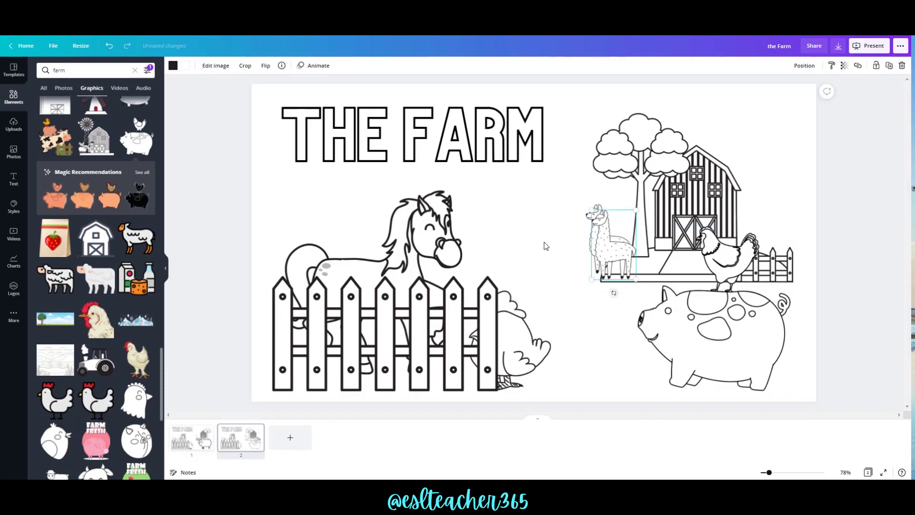
{"action": "left_click_drag", "start_coordinate": [608, 255], "coordinate": [578, 262]}
{"action": "left_click", "coordinate": [534, 282]}
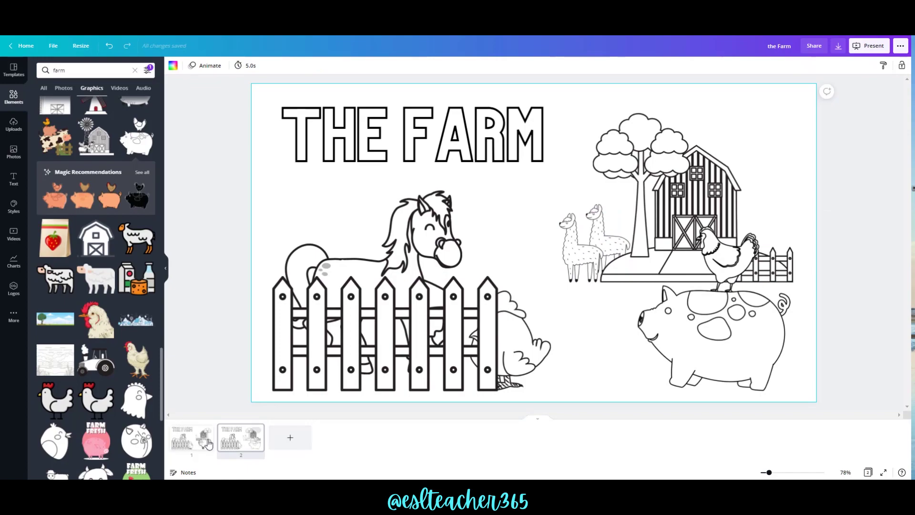
{"action": "left_click", "coordinate": [198, 439]}
{"action": "left_click", "coordinate": [240, 443]}
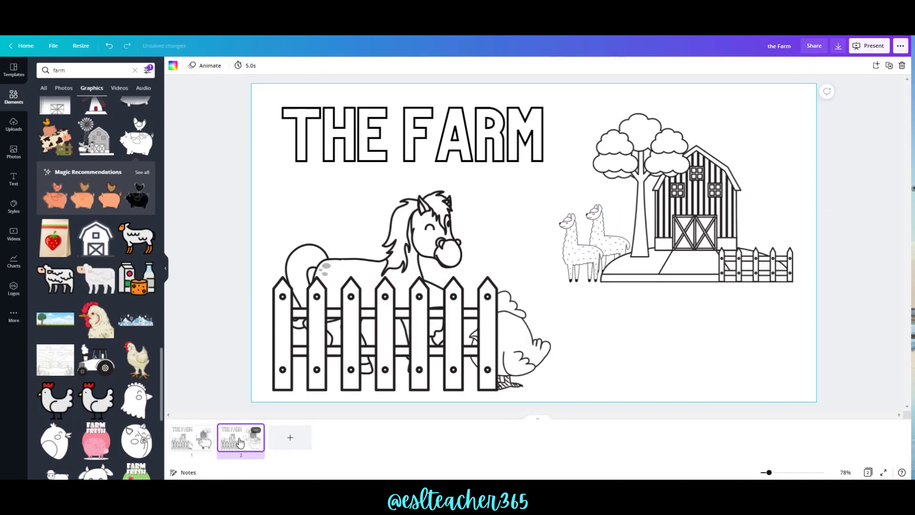
{"action": "left_click", "coordinate": [872, 158]}
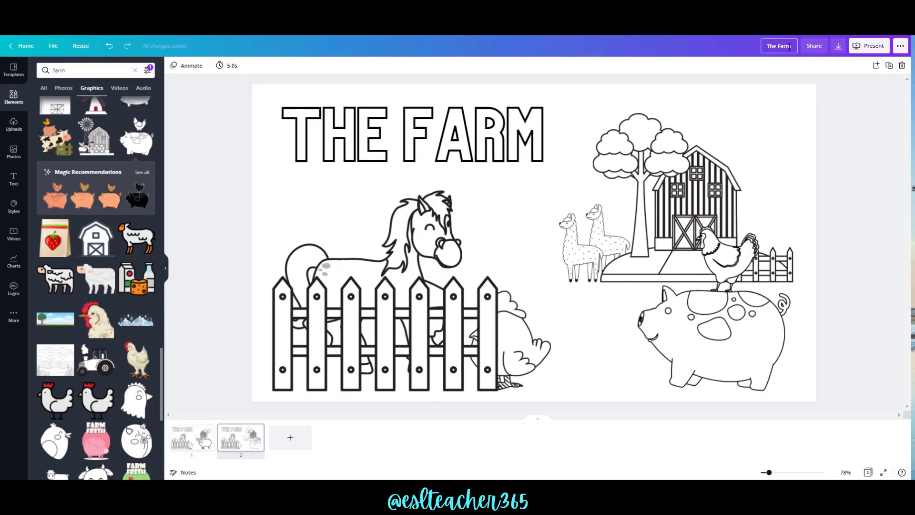
Download both farm pages as a PDF Standard file with All pages selected.
{"action": "left_click", "coordinate": [840, 48]}
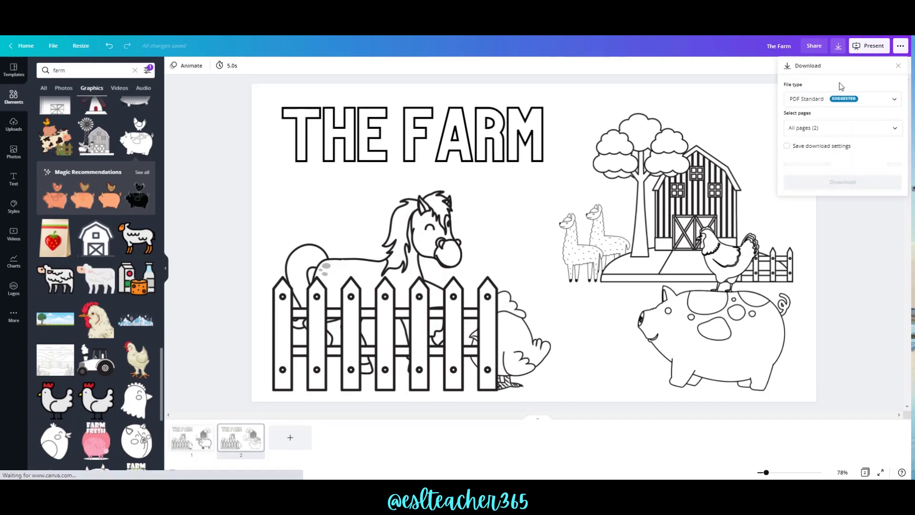
{"action": "left_click", "coordinate": [831, 98]}
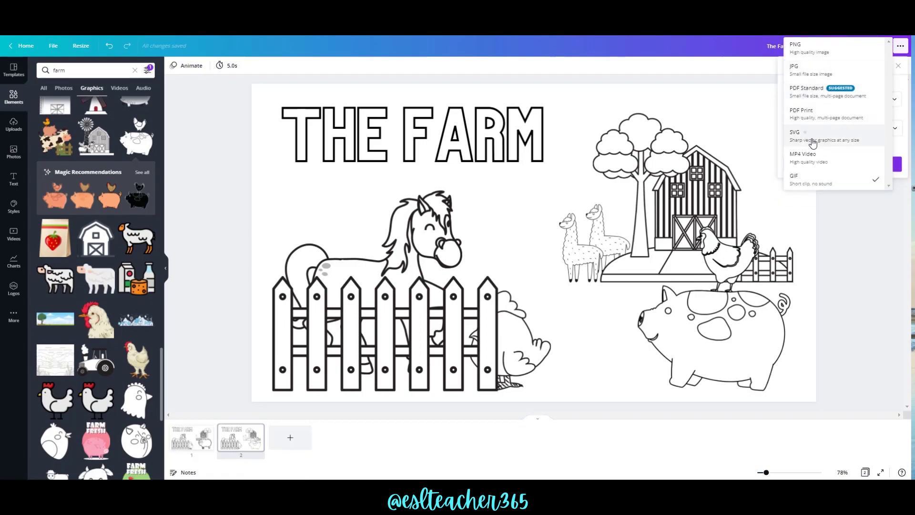
{"action": "left_click", "coordinate": [808, 92]}
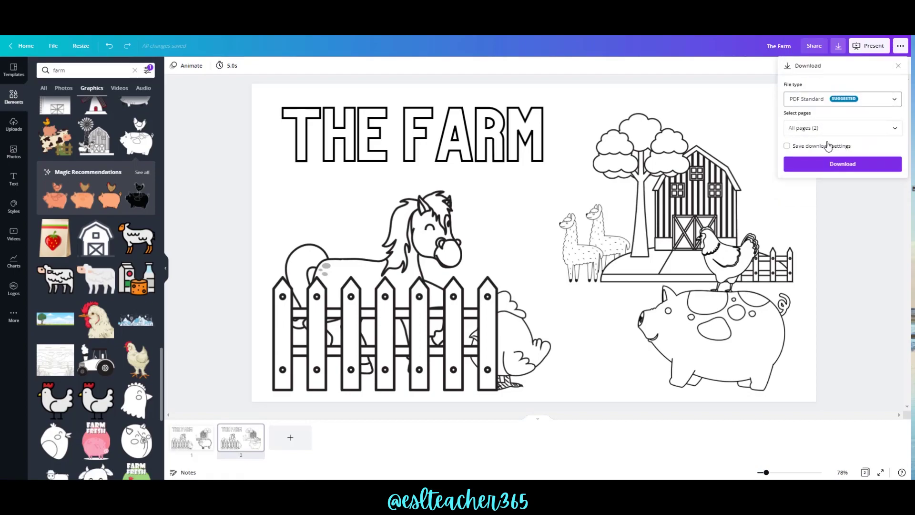
{"action": "left_click", "coordinate": [829, 126]}
{"action": "left_click", "coordinate": [837, 116]}
{"action": "left_click", "coordinate": [849, 165]}
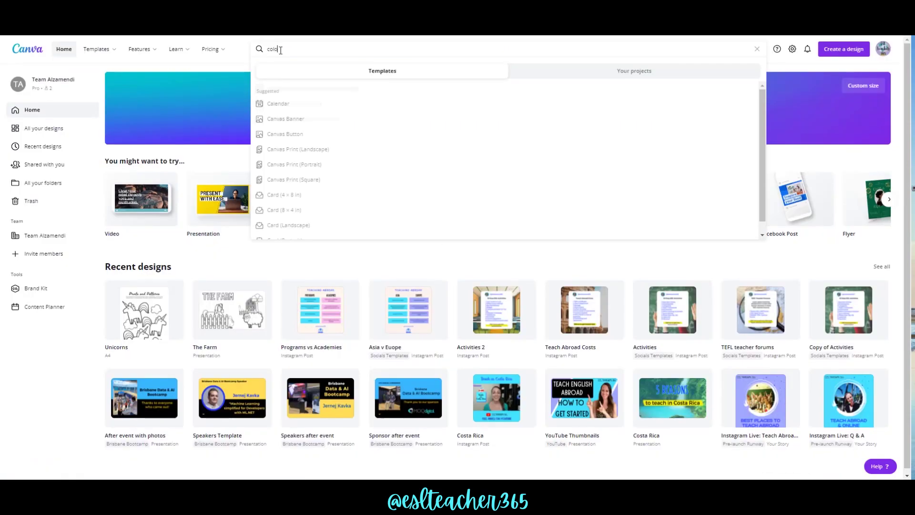
Search the home page for 'coloring pages' and browse the Coloring Pages template results.
{"action": "type", "text": "ring pag"}
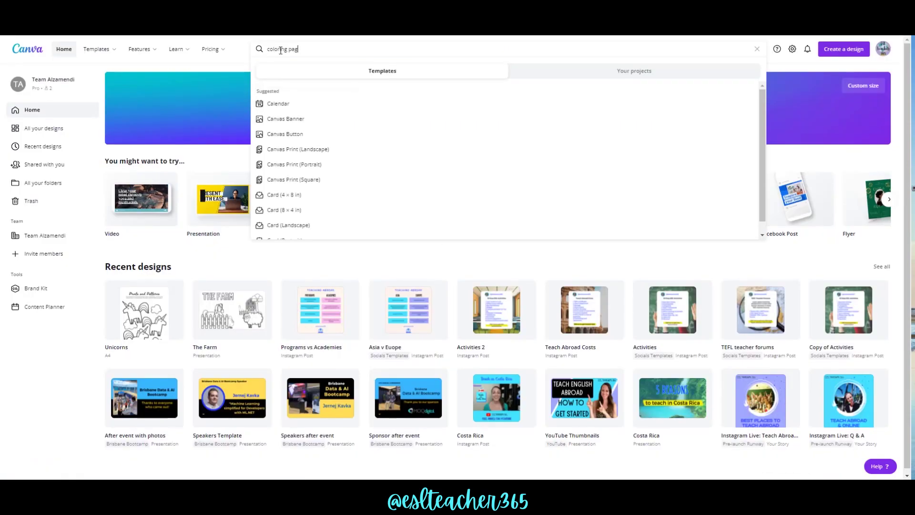
{"action": "type", "text": "es"}
{"action": "left_click", "coordinate": [302, 104]}
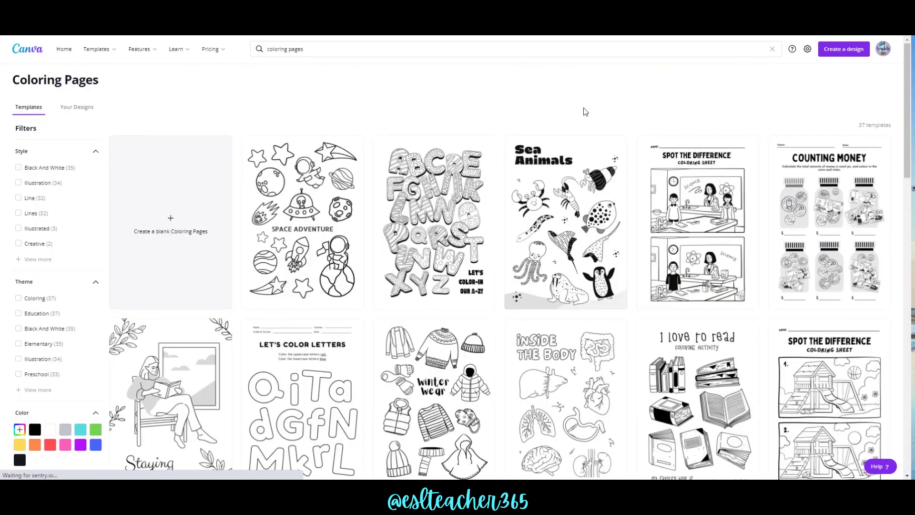
{"action": "scroll", "coordinate": [641, 296], "scroll_direction": "down", "scroll_amount": 3}
{"action": "scroll", "coordinate": [641, 296], "scroll_direction": "down", "scroll_amount": 8}
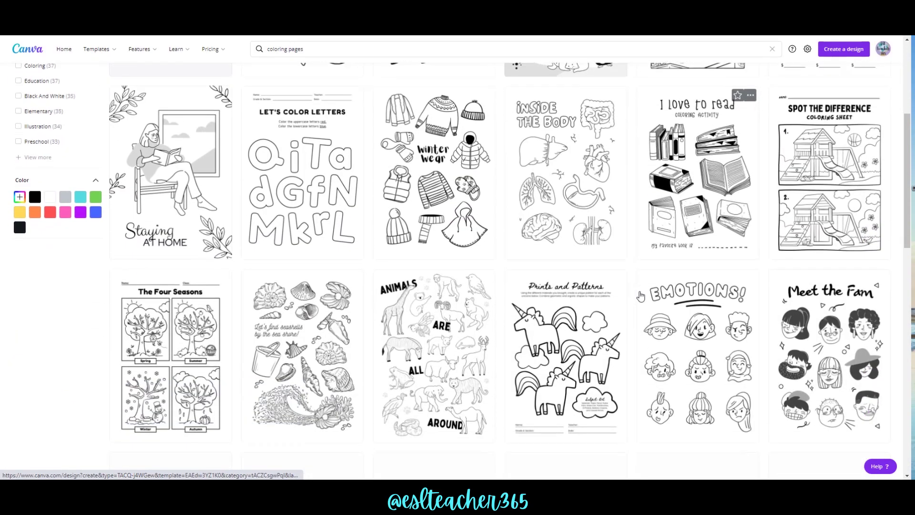
{"action": "scroll", "coordinate": [641, 297], "scroll_direction": "down", "scroll_amount": 5}
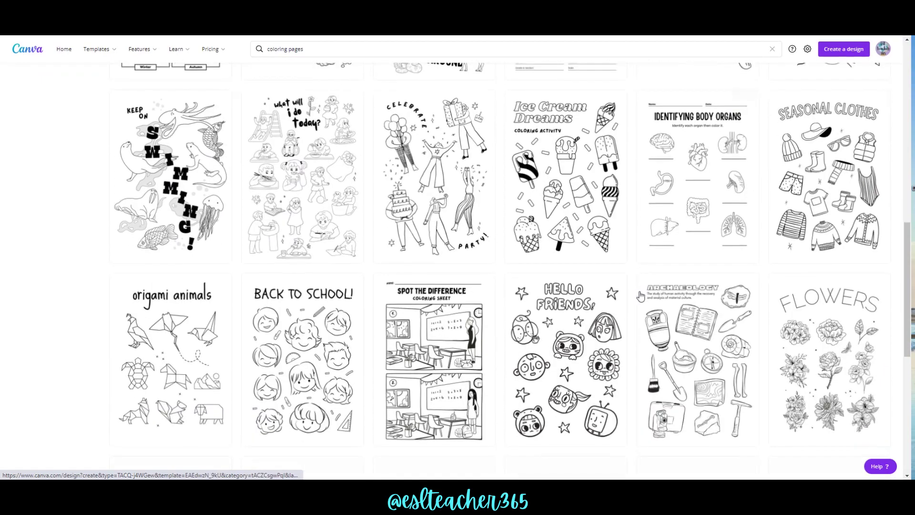
{"action": "scroll", "coordinate": [41, 176], "scroll_direction": "up", "scroll_amount": 15}
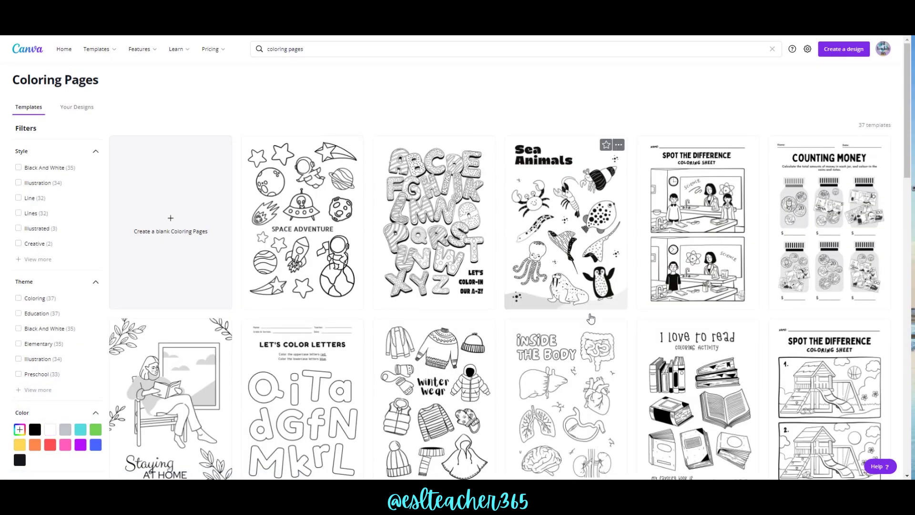
{"action": "scroll", "coordinate": [585, 291], "scroll_direction": "down", "scroll_amount": 6}
Open the Prints and Patterns template and delete its materials, Subject: Art, name lines and instruction text.
{"action": "left_click", "coordinate": [585, 291]}
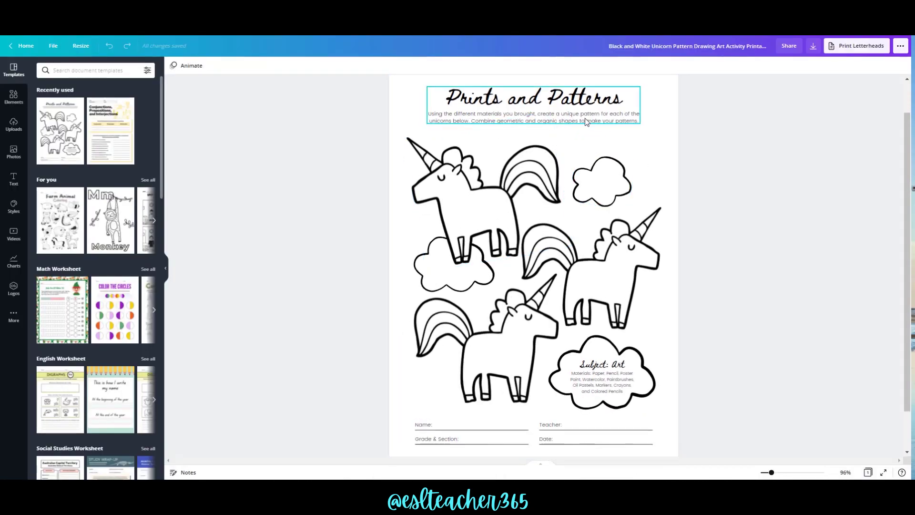
{"action": "left_click", "coordinate": [603, 383]}
{"action": "key", "text": "Delete"}
{"action": "left_click", "coordinate": [605, 365]}
{"action": "key", "text": "Delete"}
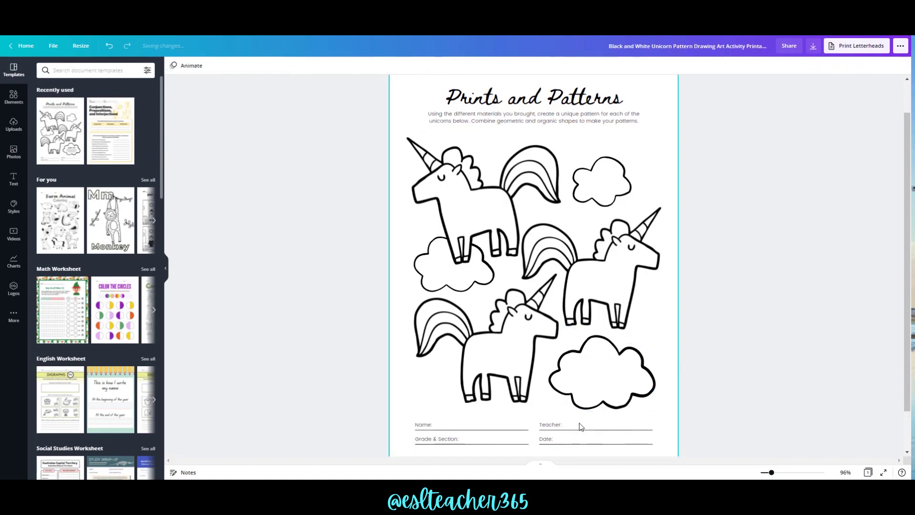
{"action": "left_click", "coordinate": [442, 429]}
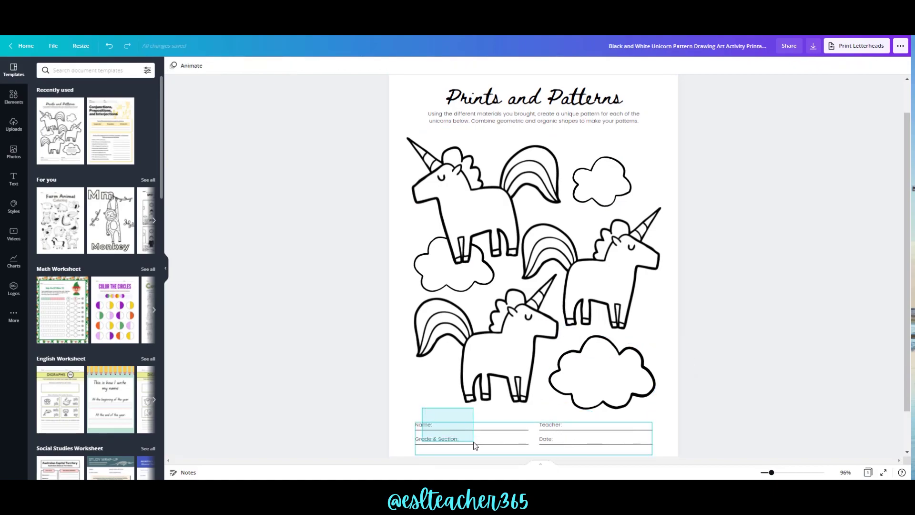
{"action": "key", "text": "Delete"}
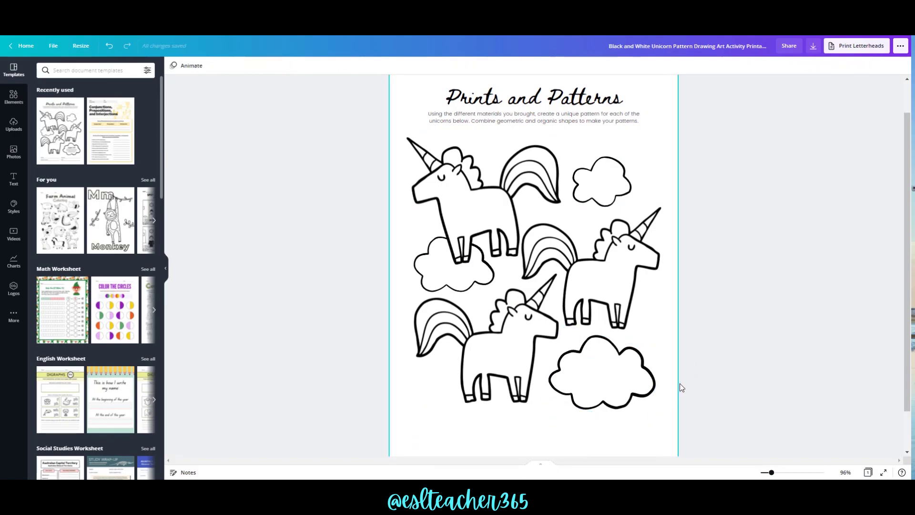
{"action": "left_click", "coordinate": [549, 121]}
{"action": "double_click", "coordinate": [566, 119]}
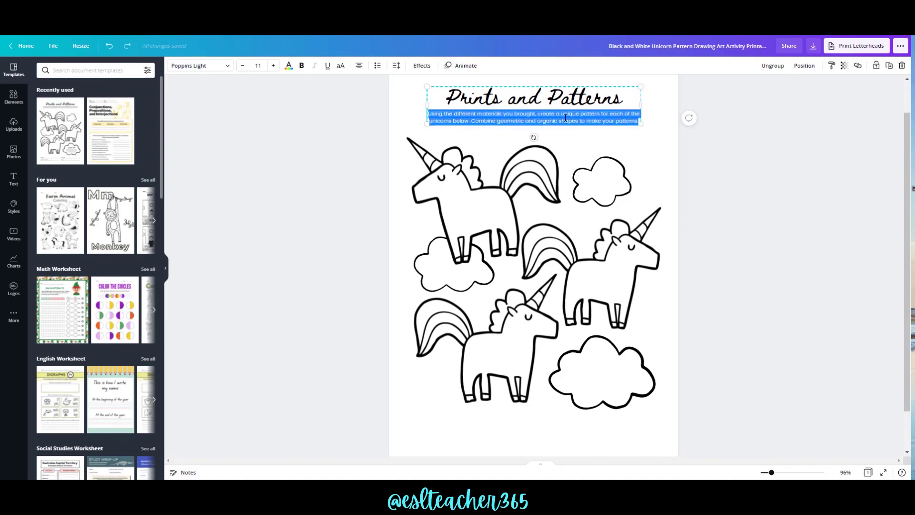
{"action": "key", "text": "Delete"}
Title the page 'Unicorns' in the Highway font, enlarged to size 61.
{"action": "type", "text": "Unicorns"}
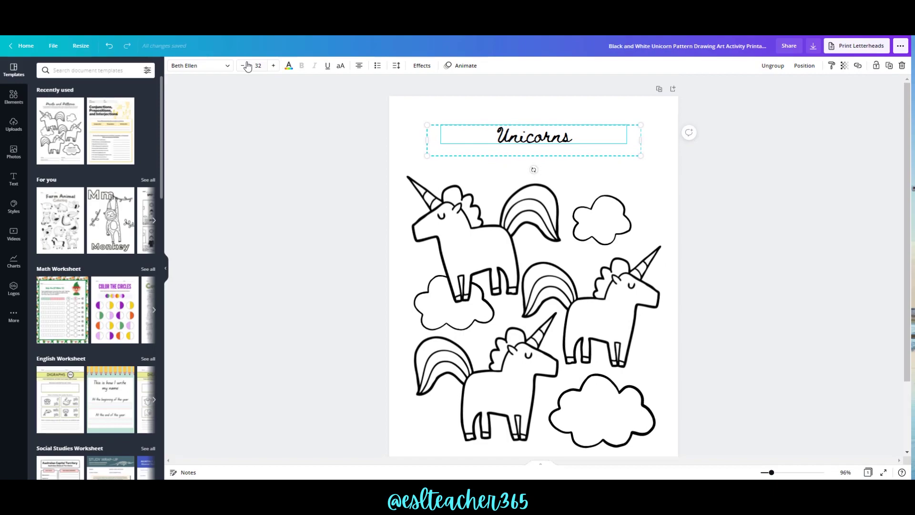
{"action": "left_click", "coordinate": [274, 66]}
{"action": "left_click", "coordinate": [274, 67]}
{"action": "left_click", "coordinate": [273, 67]}
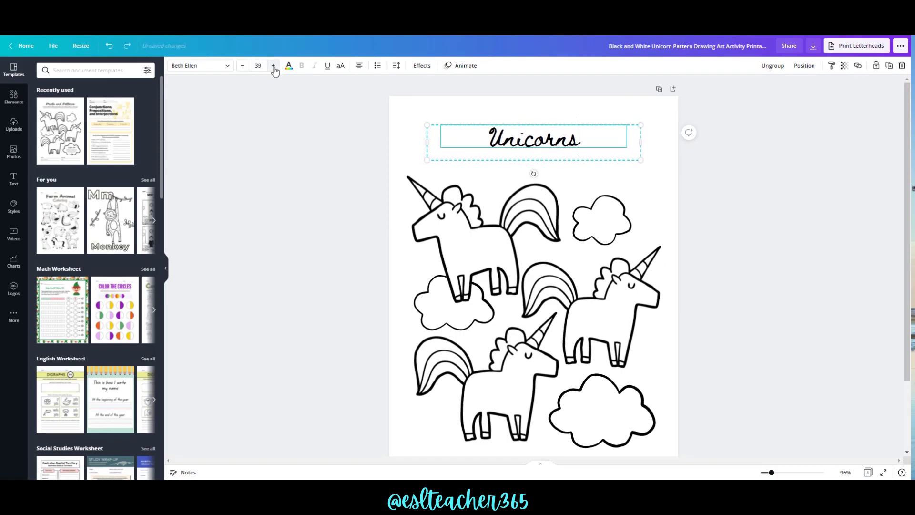
{"action": "left_click", "coordinate": [273, 66]}
{"action": "left_click", "coordinate": [273, 67]}
{"action": "left_click", "coordinate": [274, 67]}
{"action": "left_click", "coordinate": [274, 67]}
{"action": "left_click", "coordinate": [273, 67]}
{"action": "left_click", "coordinate": [274, 67]}
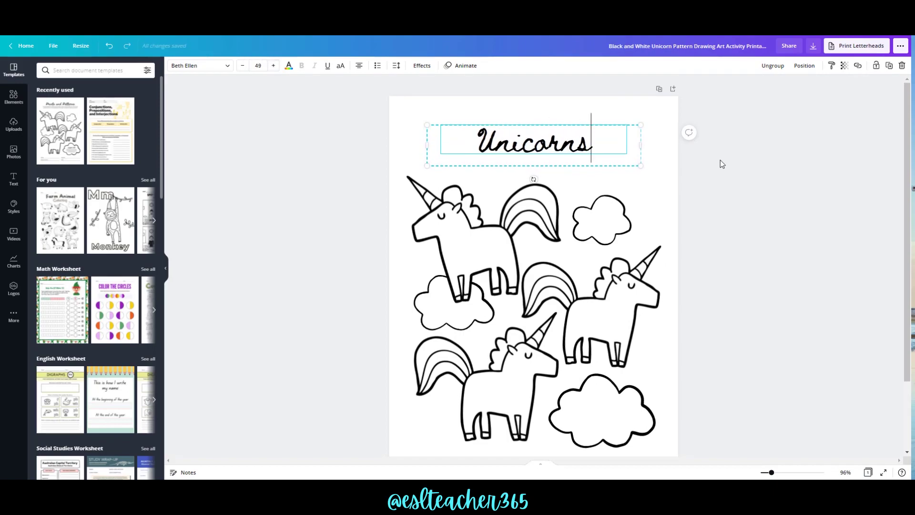
{"action": "left_click", "coordinate": [227, 71]}
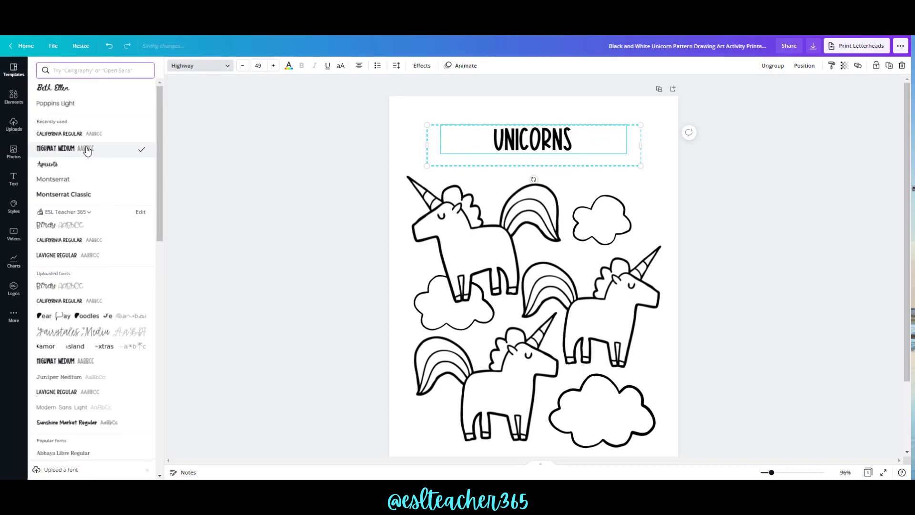
{"action": "left_click", "coordinate": [274, 65]}
{"action": "left_click", "coordinate": [274, 66]}
{"action": "left_click", "coordinate": [274, 65]}
{"action": "left_click", "coordinate": [273, 66]}
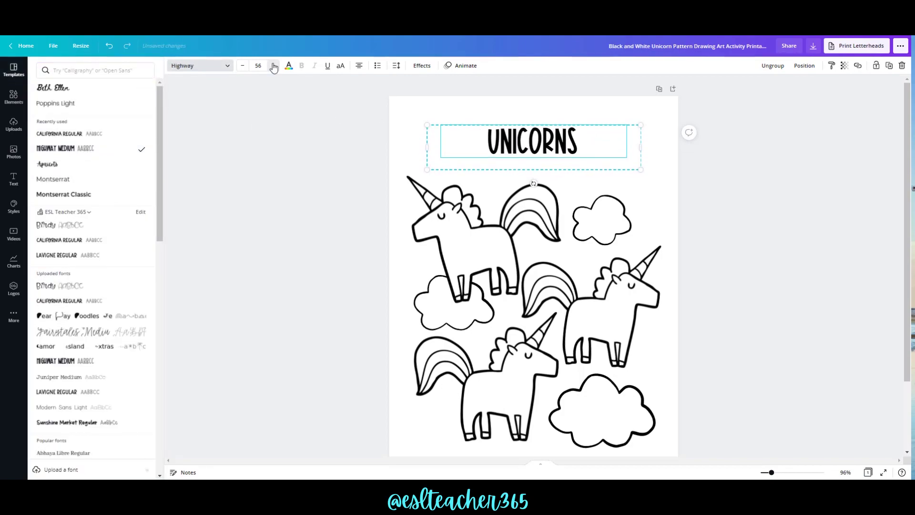
{"action": "left_click", "coordinate": [274, 65]}
{"action": "left_click", "coordinate": [274, 65]}
{"action": "left_click", "coordinate": [274, 66]}
{"action": "left_click", "coordinate": [274, 66]}
Apply the Hollow text effect to the UNICORNS title.
{"action": "left_click", "coordinate": [423, 67]}
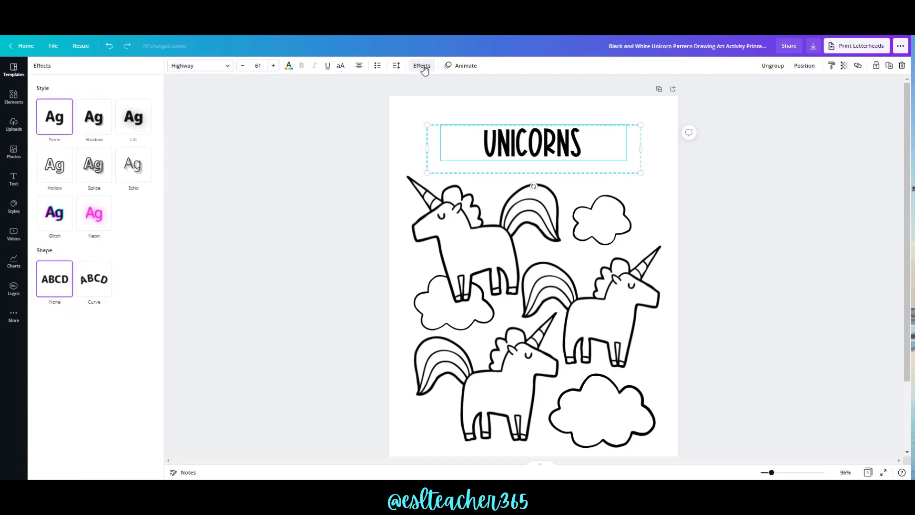
{"action": "left_click", "coordinate": [62, 168]}
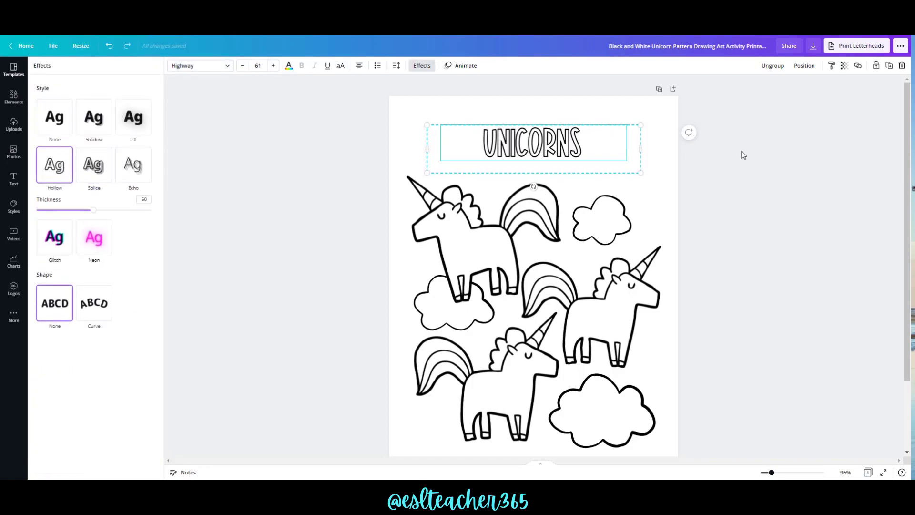
{"action": "left_click", "coordinate": [756, 153]}
Fade the top-right cloud to 68 transparency.
{"action": "left_click", "coordinate": [604, 227]}
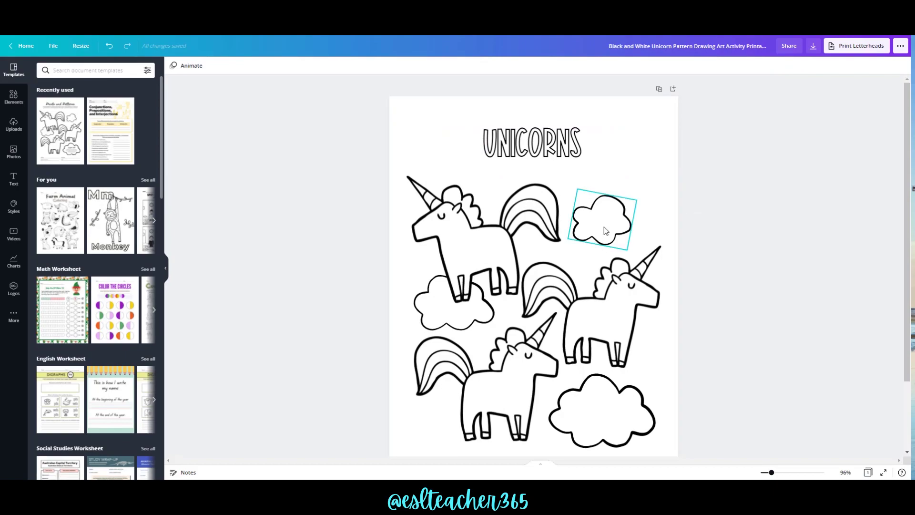
{"action": "left_click", "coordinate": [604, 227]}
{"action": "left_click", "coordinate": [845, 66]}
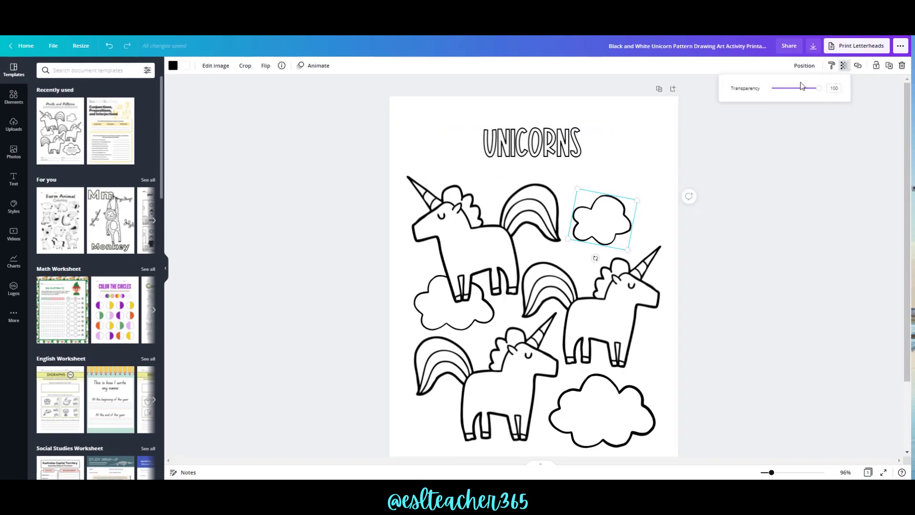
{"action": "left_click_drag", "start_coordinate": [819, 92], "coordinate": [803, 96]}
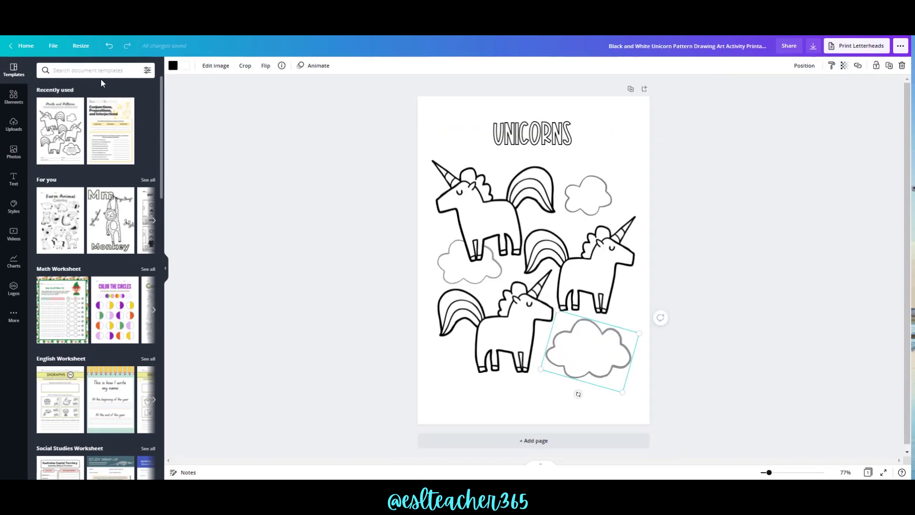
{"action": "left_click", "coordinate": [89, 71]}
Search templates for 'rainbow', add a second page, and place the rainbow poem template on it.
{"action": "type", "text": "rainbow"}
{"action": "key", "text": "Return"}
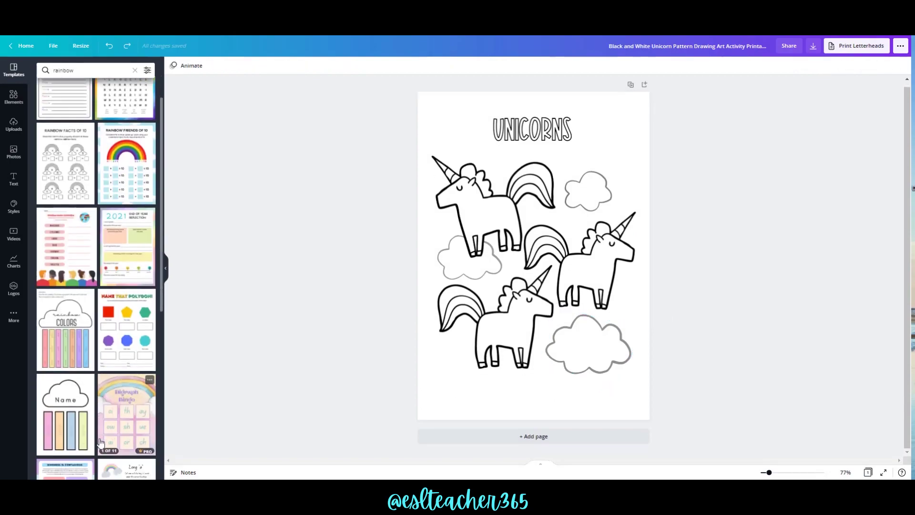
{"action": "scroll", "coordinate": [96, 286], "scroll_direction": "down", "scroll_amount": 2}
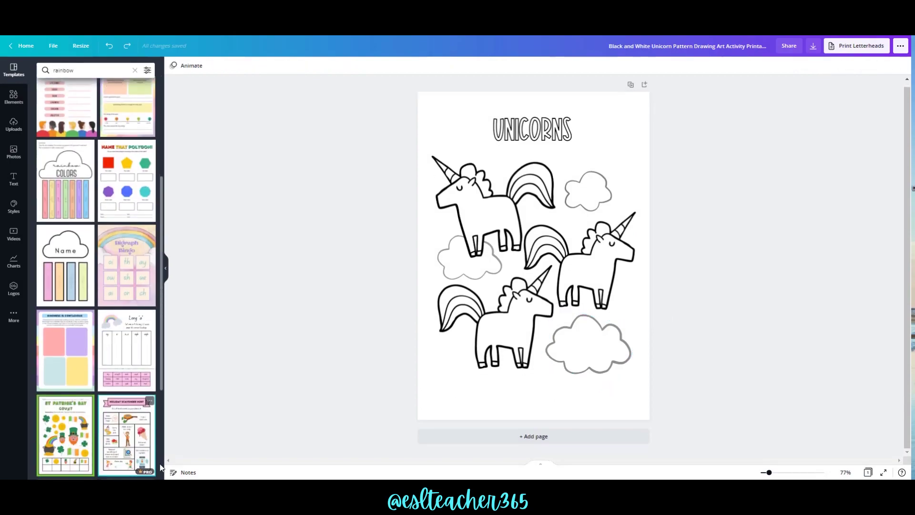
{"action": "left_click", "coordinate": [534, 437]}
{"action": "scroll", "coordinate": [173, 170], "scroll_direction": "up", "scroll_amount": 3}
{"action": "scroll", "coordinate": [76, 97], "scroll_direction": "up", "scroll_amount": 4}
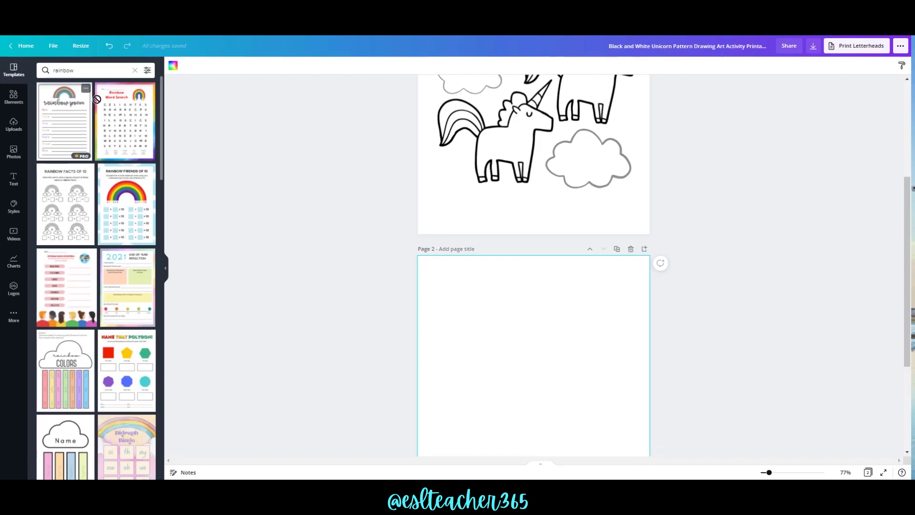
{"action": "left_click_drag", "start_coordinate": [97, 98], "coordinate": [502, 282]}
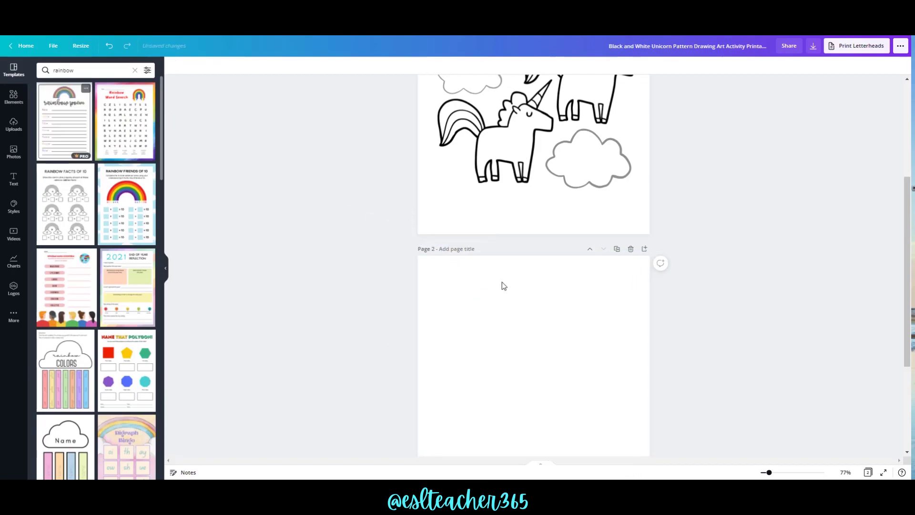
{"action": "scroll", "coordinate": [700, 322], "scroll_direction": "down", "scroll_amount": 3}
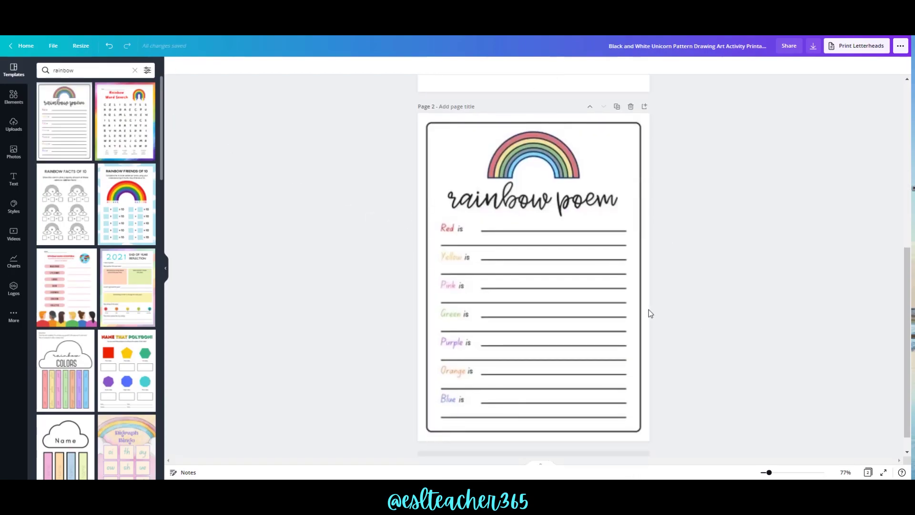
{"action": "left_click", "coordinate": [607, 308]}
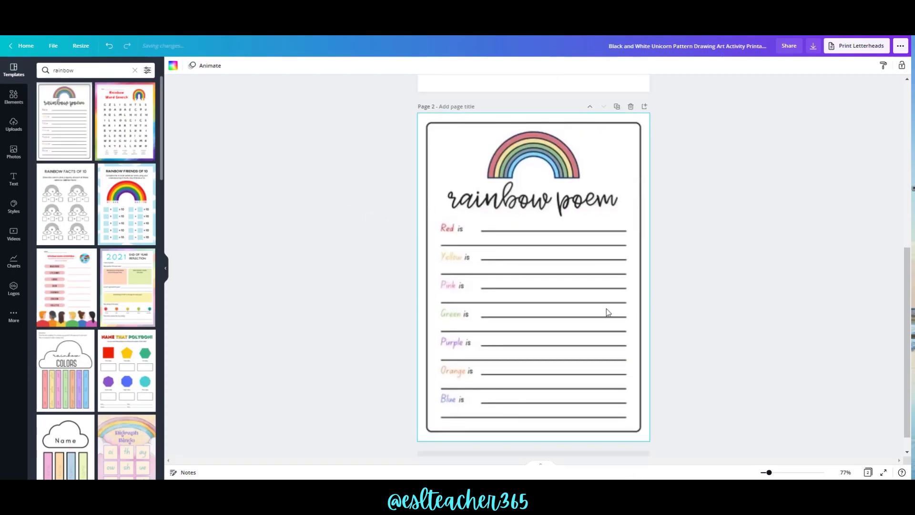
Switch the poem title to a capital sans font and rename the design 'Unicorns & Rainbow Poem'.
{"action": "left_click", "coordinate": [585, 186]}
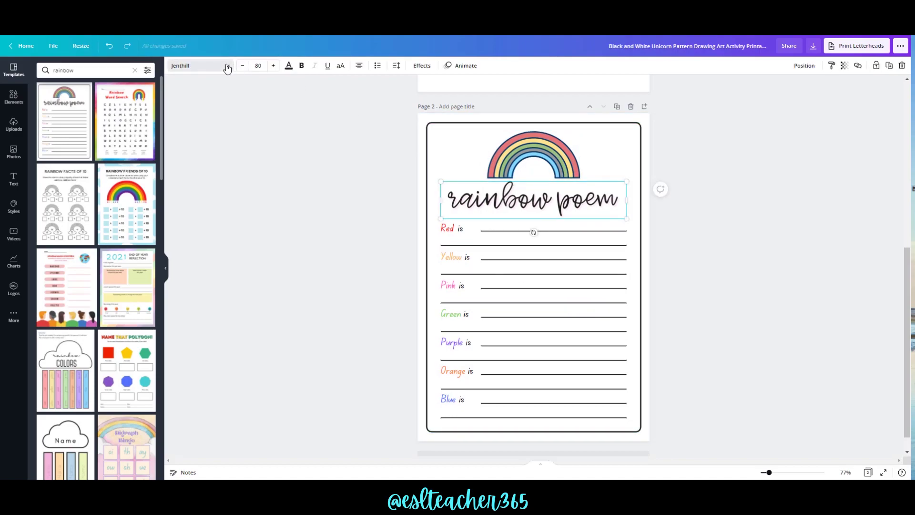
{"action": "left_click", "coordinate": [228, 66]}
{"action": "left_click", "coordinate": [60, 103]}
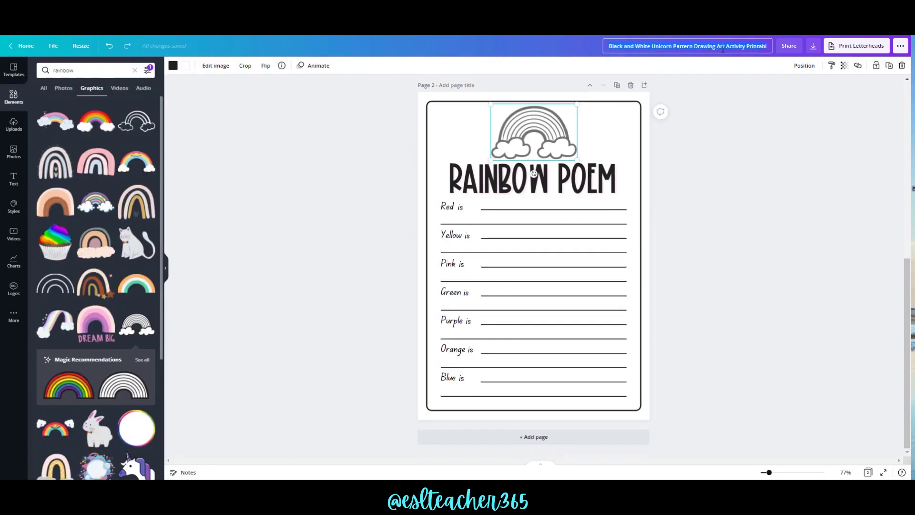
{"action": "type", "text": "Unicorns & Rain"}
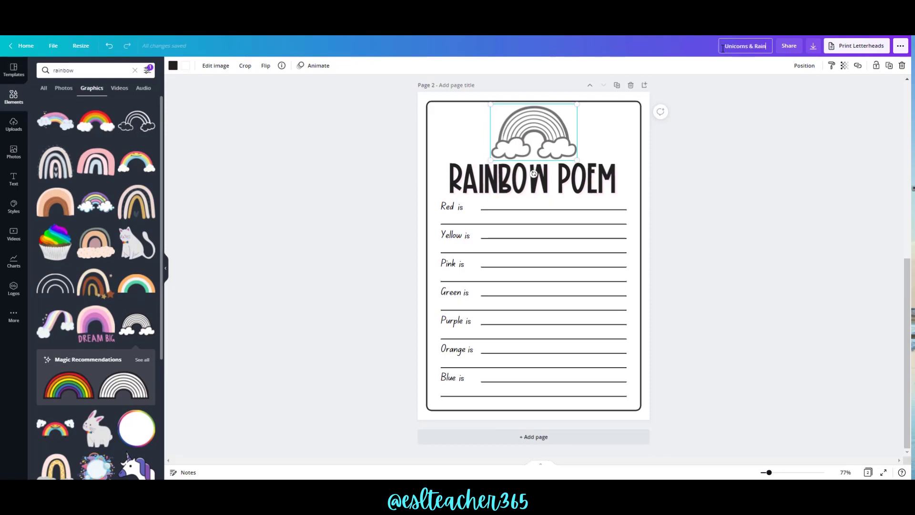
{"action": "type", "text": "bow Poem"}
Download the two-page design as a PDF.
{"action": "left_click", "coordinate": [814, 48]}
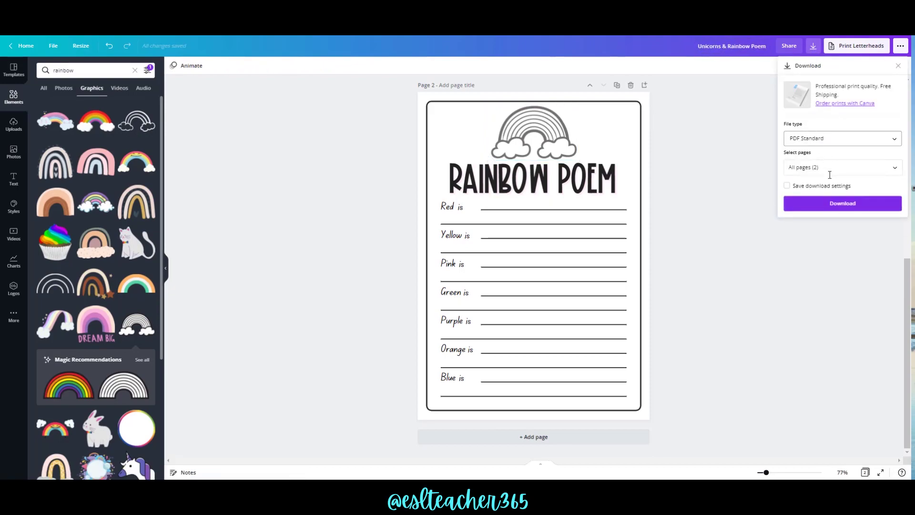
{"action": "left_click", "coordinate": [838, 206]}
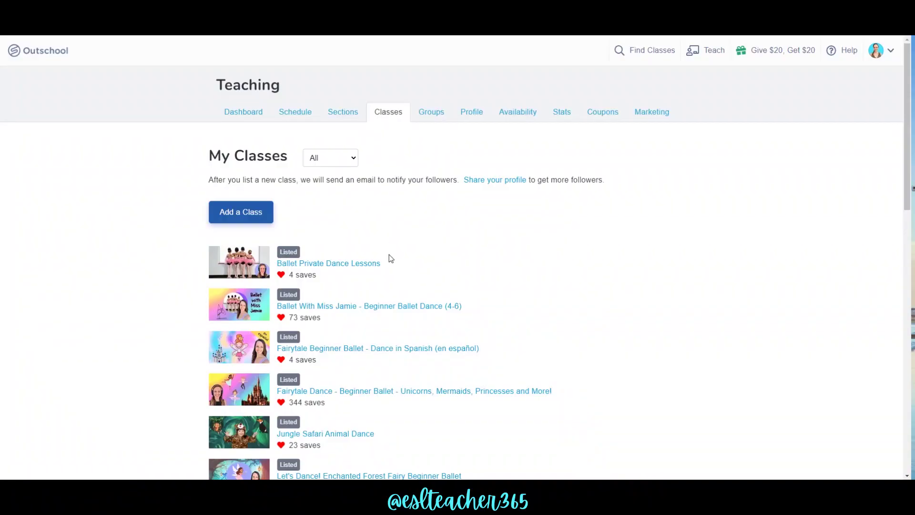
{"action": "scroll", "coordinate": [389, 258], "scroll_direction": "down", "scroll_amount": 3}
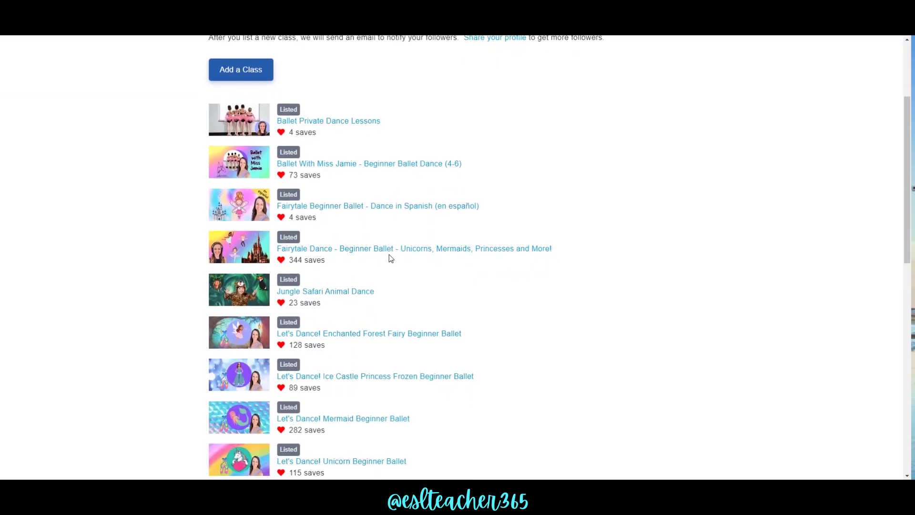
Open the Enchanted Forest Fairy Beginner Ballet class for editing and select its Welcome Post's P.S. line.
{"action": "left_click", "coordinate": [352, 334]}
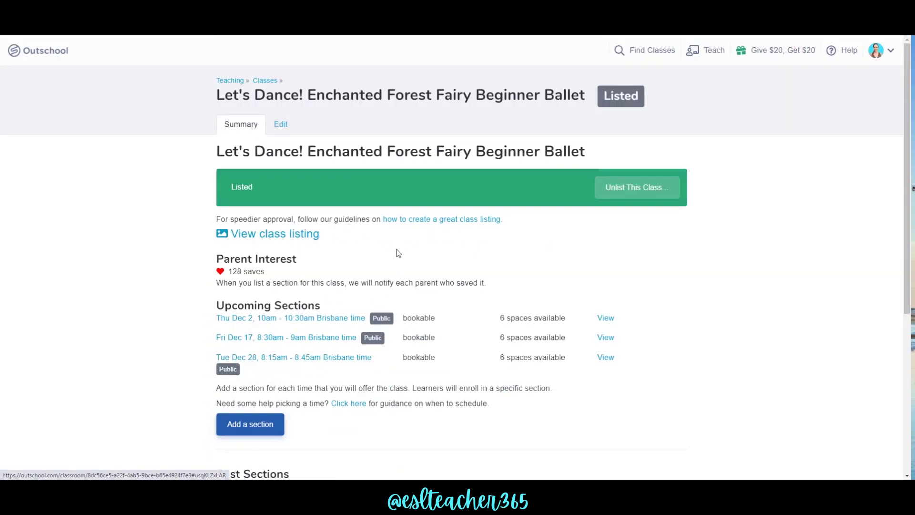
{"action": "left_click", "coordinate": [279, 125]}
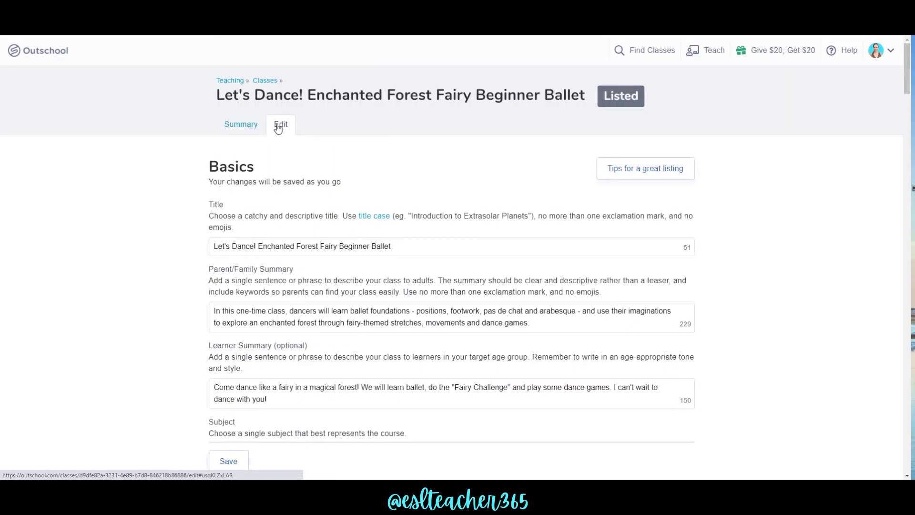
{"action": "scroll", "coordinate": [301, 205], "scroll_direction": "down", "scroll_amount": 6}
{"action": "scroll", "coordinate": [301, 205], "scroll_direction": "down", "scroll_amount": 15}
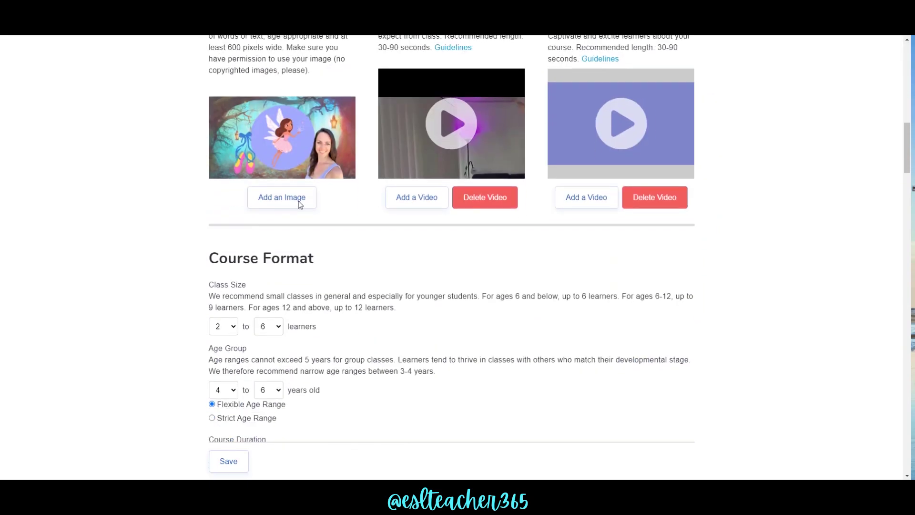
{"action": "scroll", "coordinate": [301, 205], "scroll_direction": "down", "scroll_amount": 15}
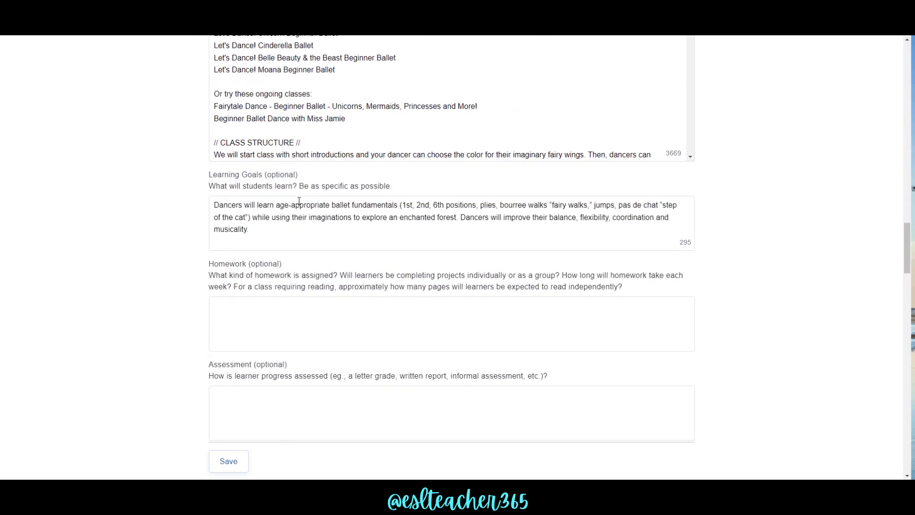
{"action": "scroll", "coordinate": [299, 200], "scroll_direction": "down", "scroll_amount": 4}
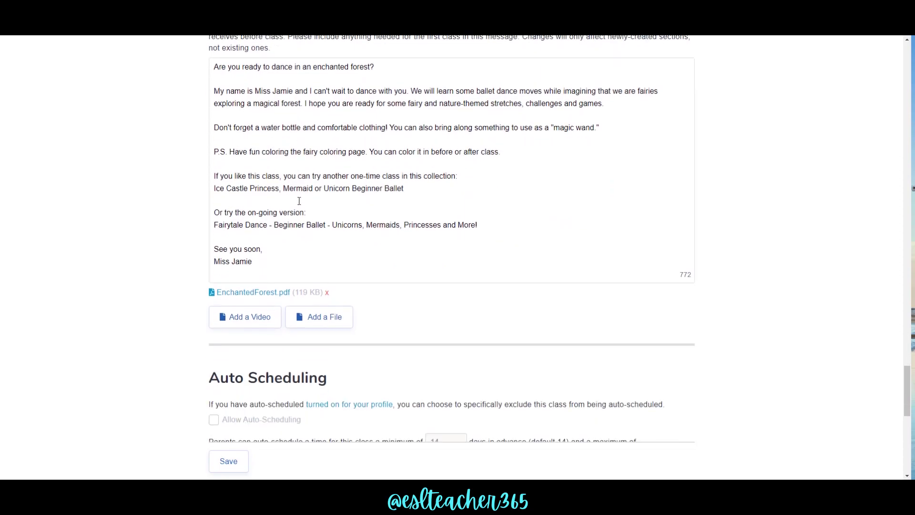
{"action": "left_click", "coordinate": [315, 322]}
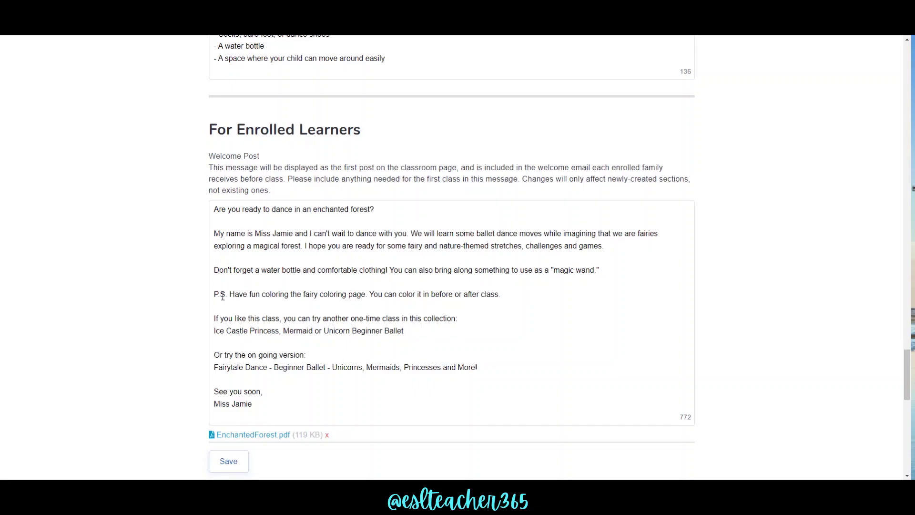
{"action": "left_click_drag", "start_coordinate": [215, 295], "coordinate": [460, 304]}
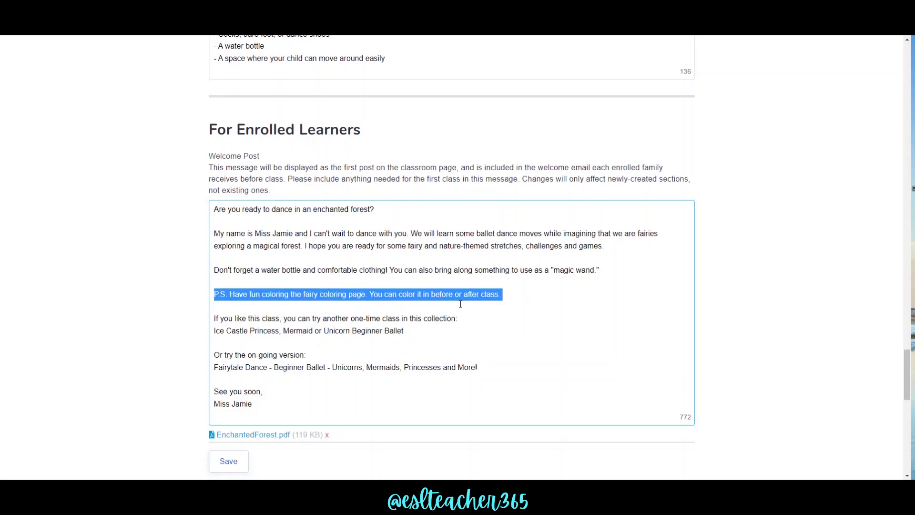